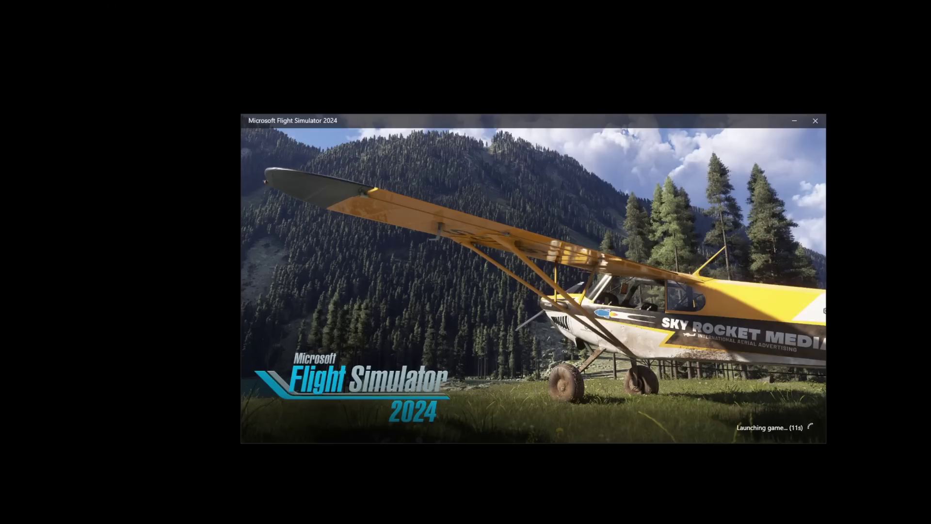
Minimise the Recordings folder window and skip screen narration when the simulator's first-launch screen opens.
{"action": "key", "text": "alt+Tab"}
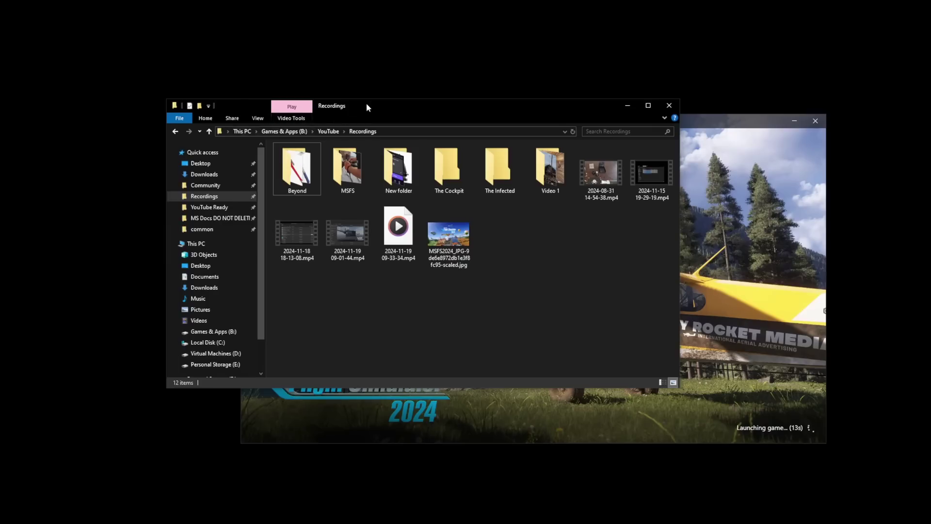
{"action": "left_click", "coordinate": [628, 105]}
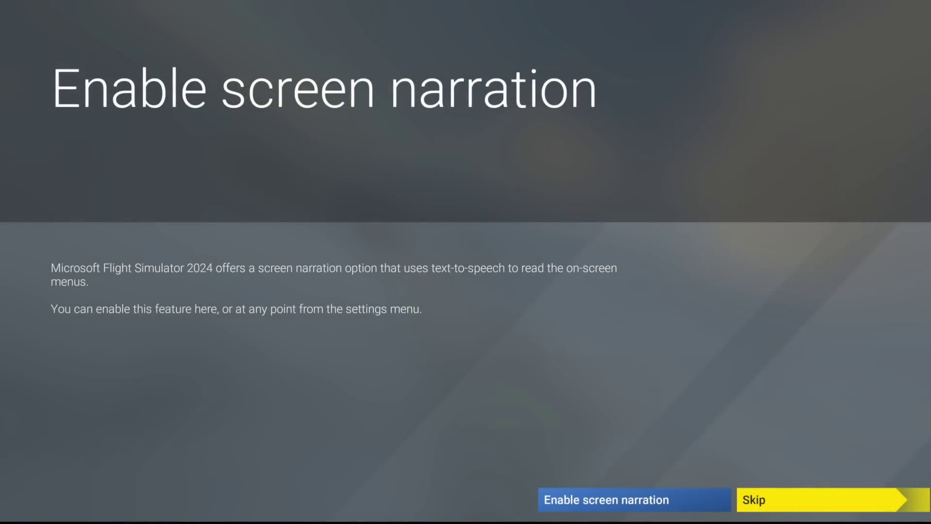
{"action": "left_click", "coordinate": [799, 495]}
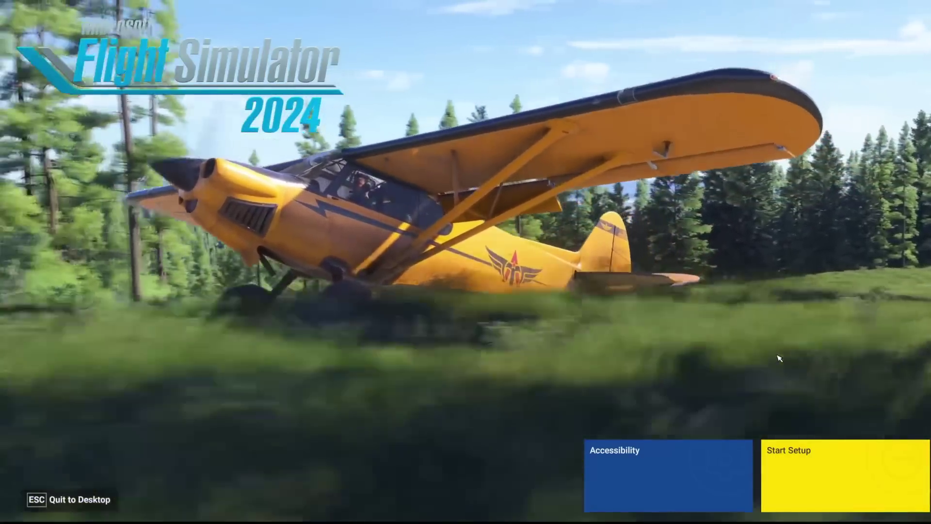
Continue the initial setup with all four accessibility presets off and the recommended Ultra graphics preset.
{"action": "left_click", "coordinate": [665, 473]}
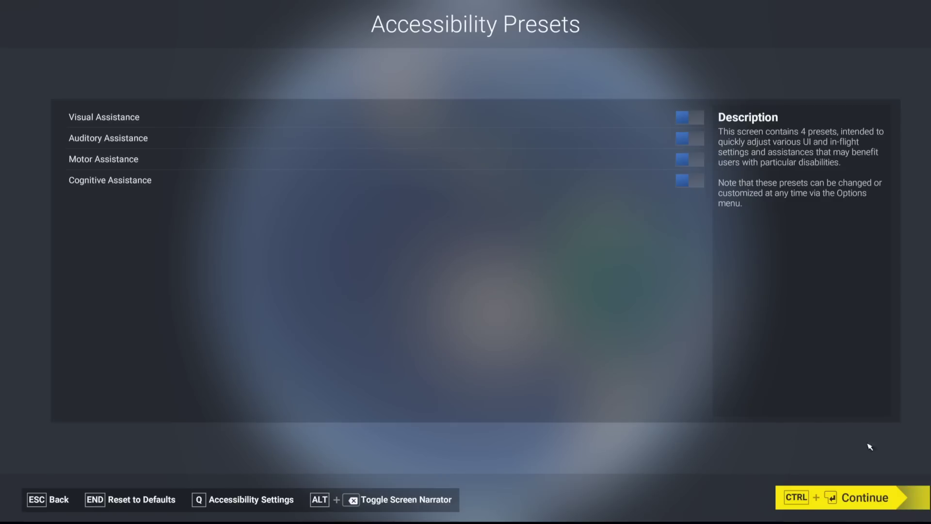
{"action": "key", "text": "ctrl+Return"}
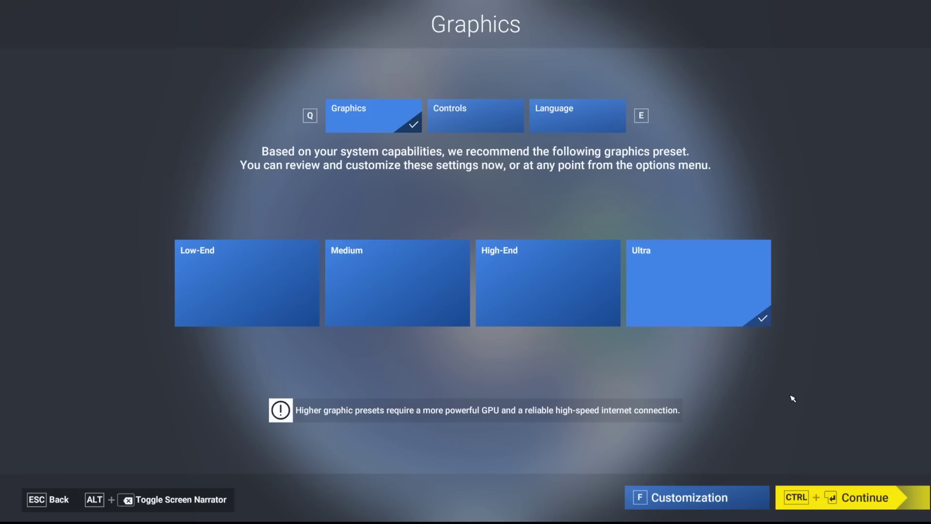
{"action": "left_click", "coordinate": [853, 497]}
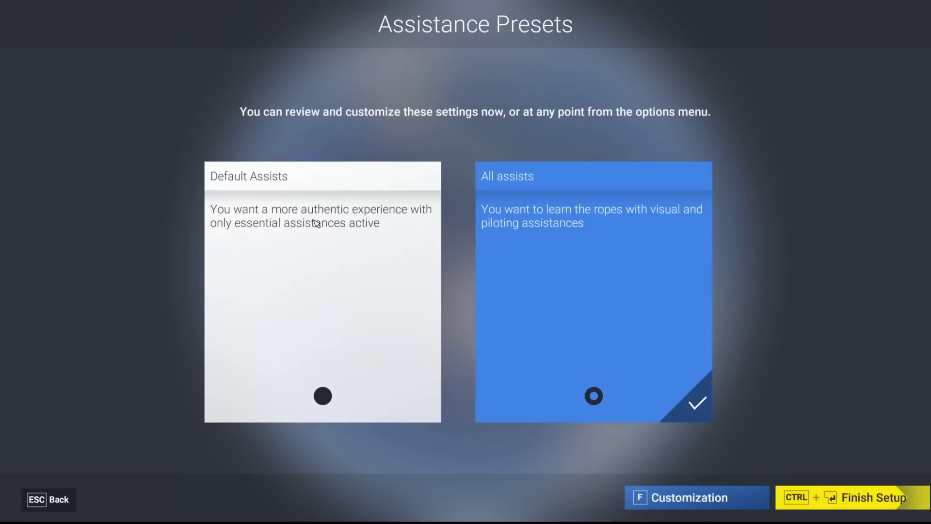
Choose the Default Assists preset for a more authentic experience and finish the setup.
{"action": "left_click", "coordinate": [326, 276]}
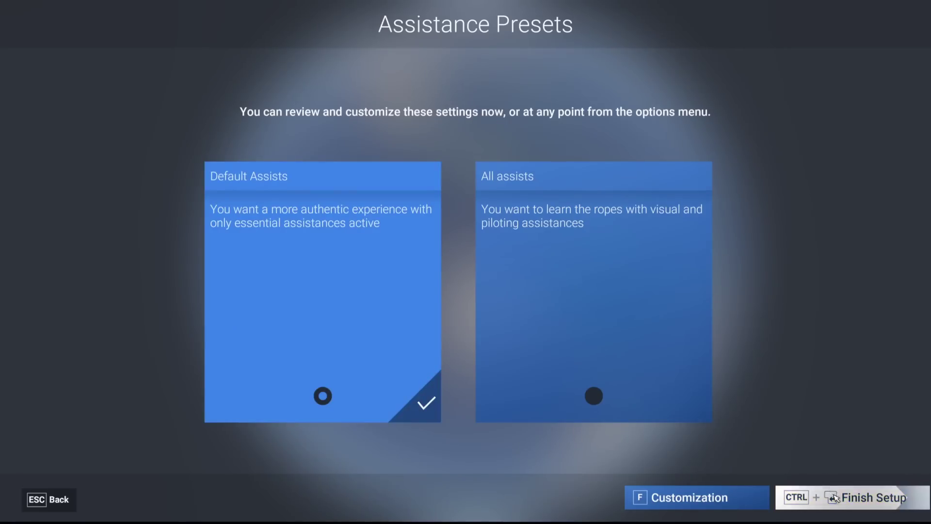
{"action": "left_click", "coordinate": [843, 492]}
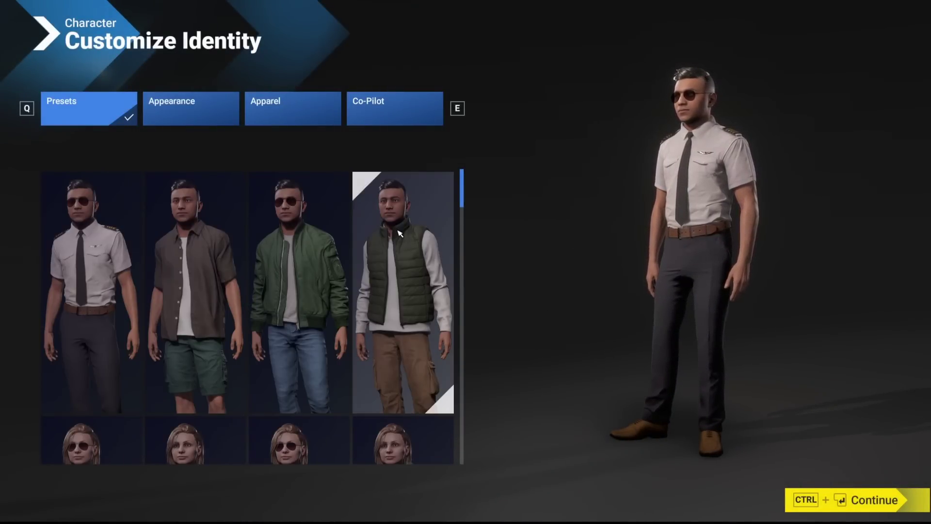
Select the blond male character preset wearing sunglasses, a white short-sleeved pilot shirt and a dark tie.
{"action": "scroll", "coordinate": [399, 234], "scroll_direction": "down", "scroll_amount": 6}
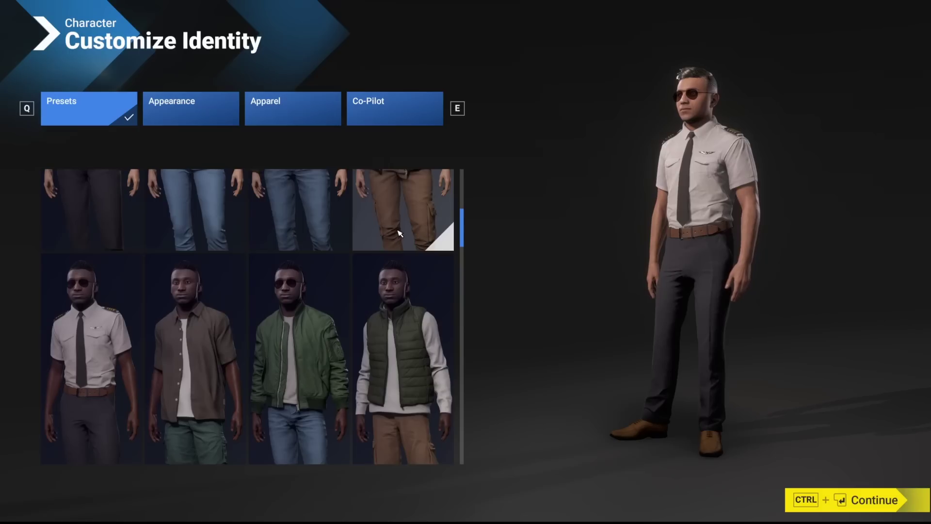
{"action": "scroll", "coordinate": [400, 234], "scroll_direction": "down", "scroll_amount": 5}
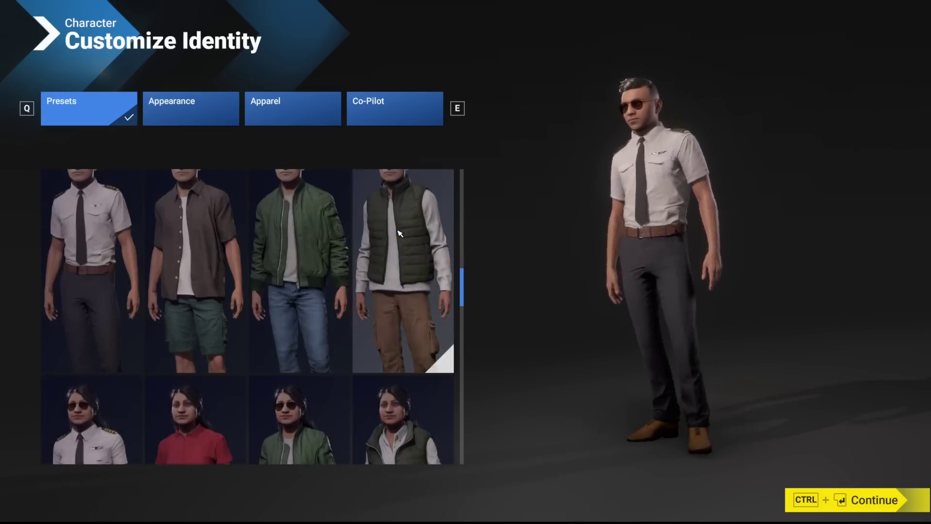
{"action": "scroll", "coordinate": [399, 233], "scroll_direction": "down", "scroll_amount": 5}
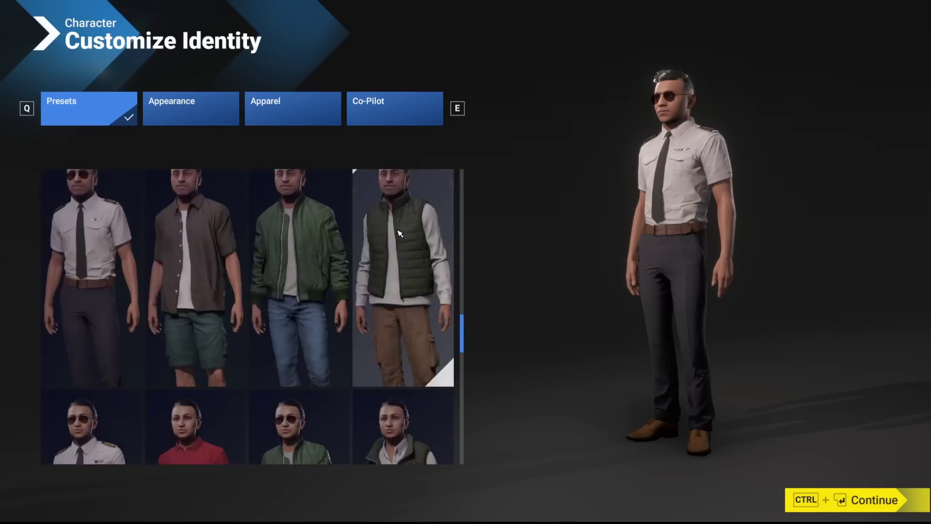
{"action": "scroll", "coordinate": [400, 233], "scroll_direction": "up", "scroll_amount": 1}
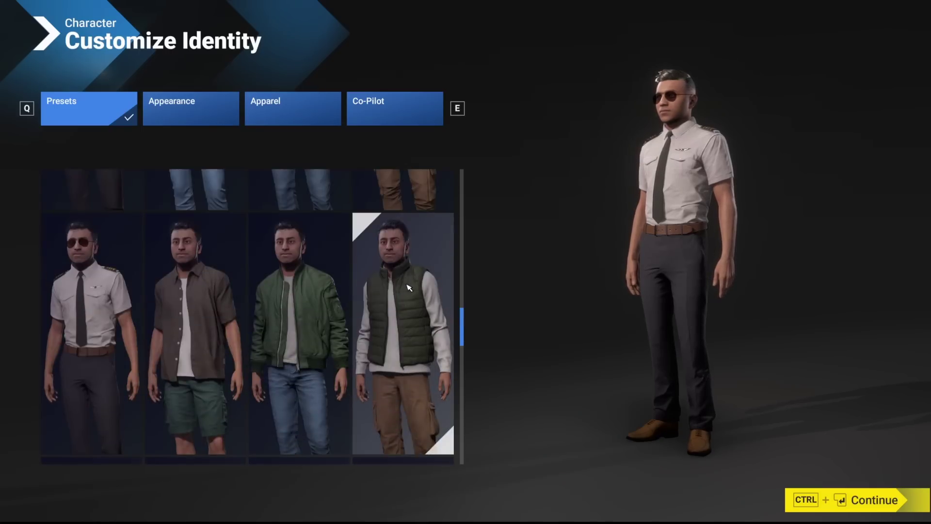
{"action": "scroll", "coordinate": [408, 288], "scroll_direction": "down", "scroll_amount": 3}
{"action": "scroll", "coordinate": [408, 287], "scroll_direction": "down", "scroll_amount": 2}
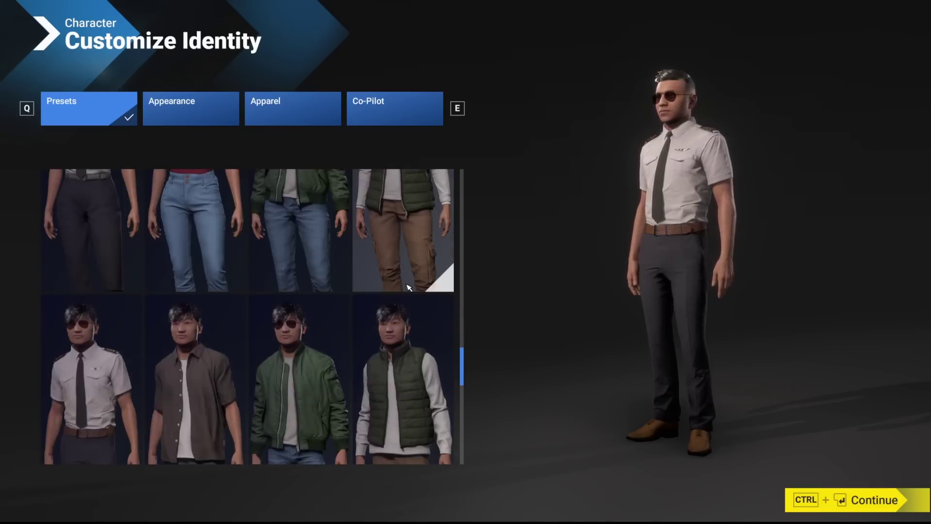
{"action": "scroll", "coordinate": [409, 287], "scroll_direction": "down", "scroll_amount": 3}
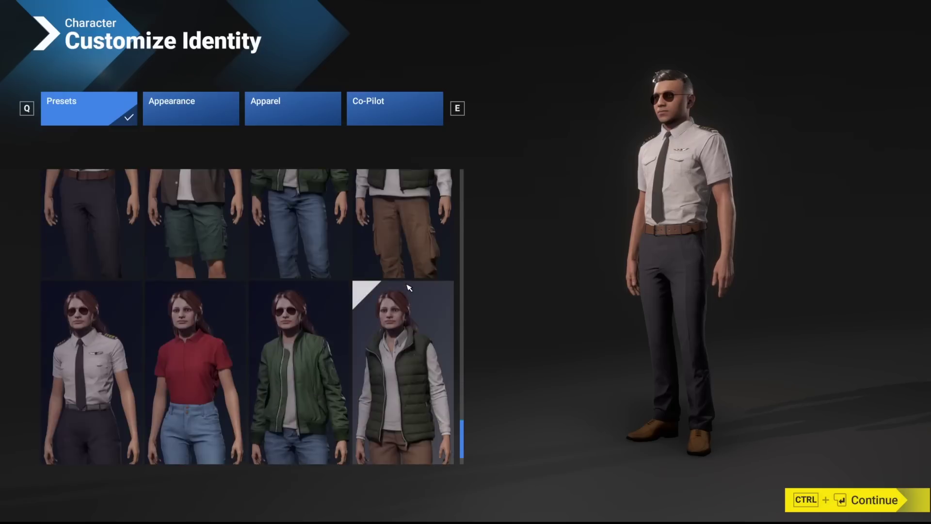
{"action": "scroll", "coordinate": [409, 288], "scroll_direction": "up", "scroll_amount": 3}
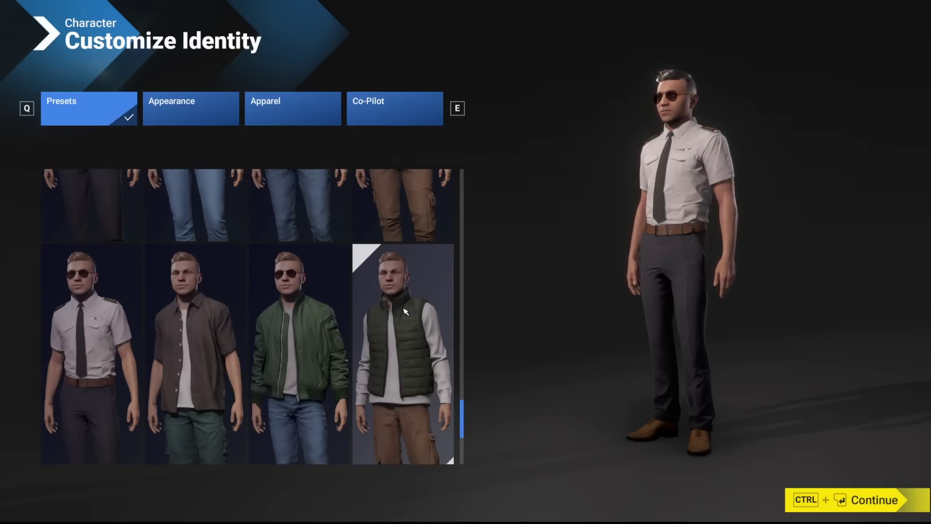
{"action": "left_click", "coordinate": [109, 312]}
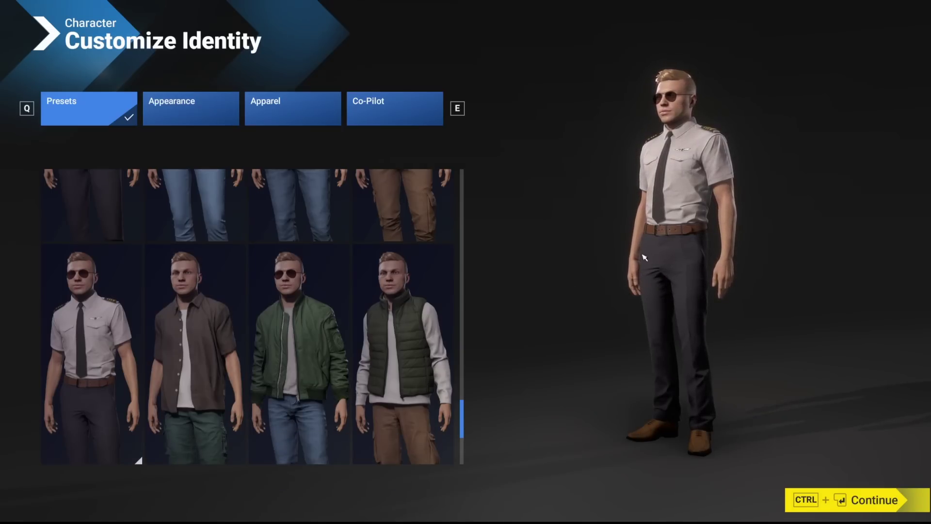
Try the ruddy middle-aged male face on the character and replace it with the narrow tan male face with thick dark eyebrows.
{"action": "left_click", "coordinate": [173, 116]}
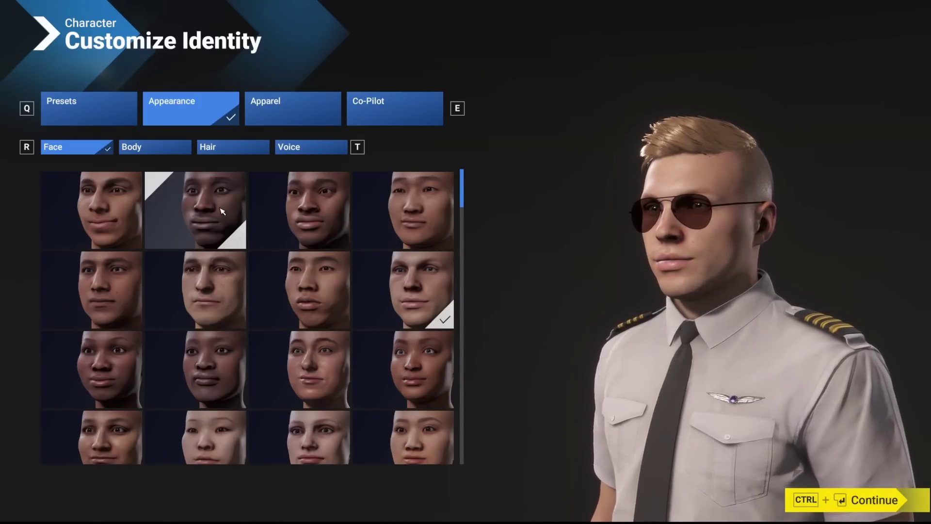
{"action": "scroll", "coordinate": [221, 213], "scroll_direction": "down", "scroll_amount": 5}
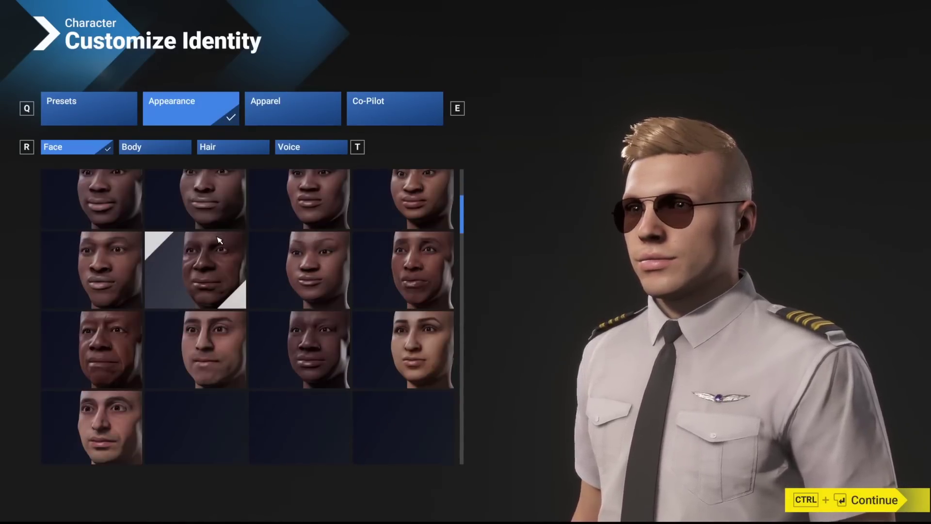
{"action": "scroll", "coordinate": [219, 240], "scroll_direction": "down", "scroll_amount": 2}
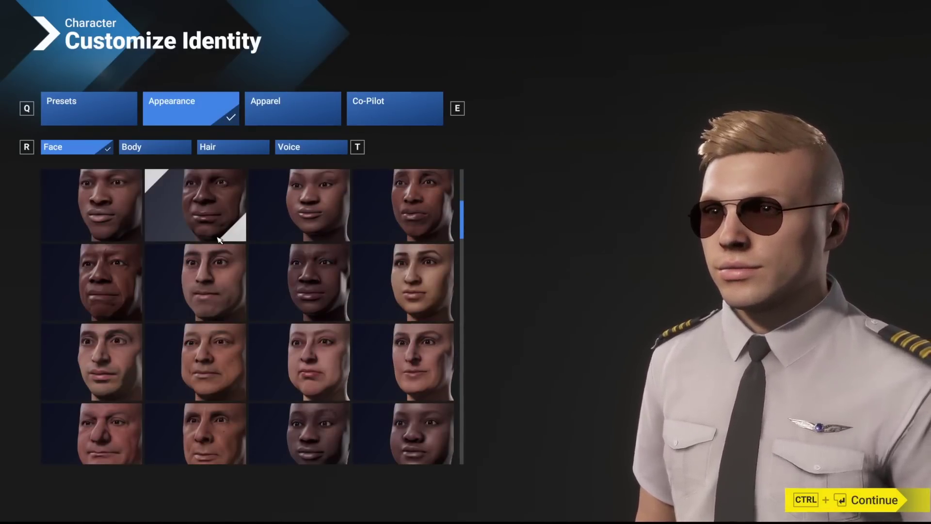
{"action": "scroll", "coordinate": [219, 240], "scroll_direction": "down", "scroll_amount": 3}
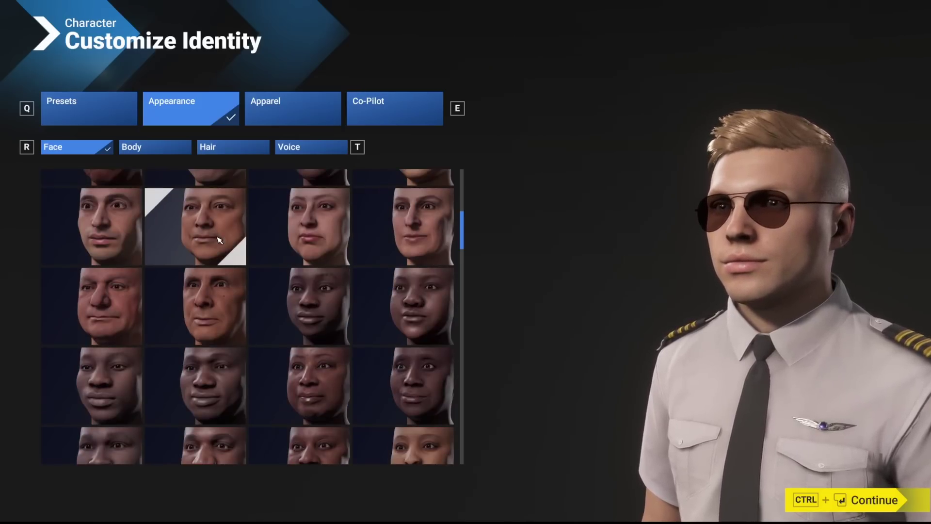
{"action": "scroll", "coordinate": [219, 239], "scroll_direction": "down", "scroll_amount": 4}
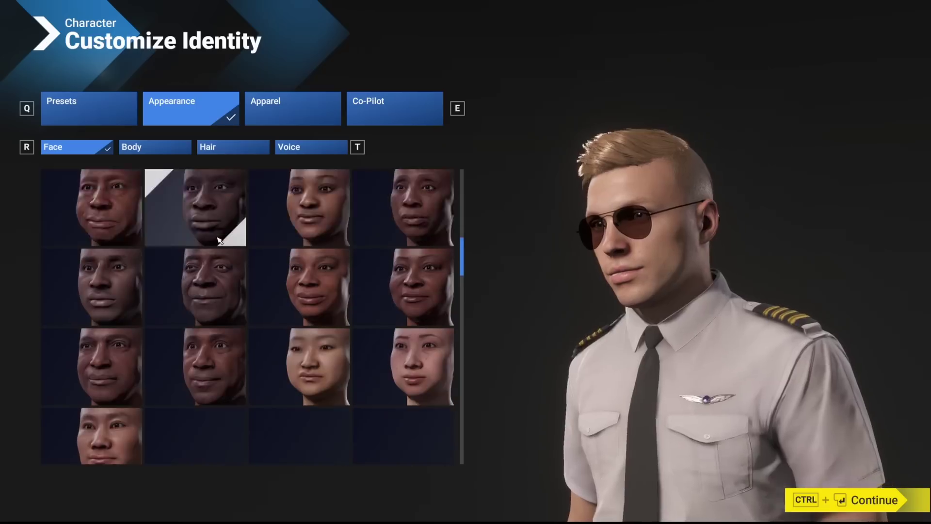
{"action": "scroll", "coordinate": [219, 240], "scroll_direction": "down", "scroll_amount": 1}
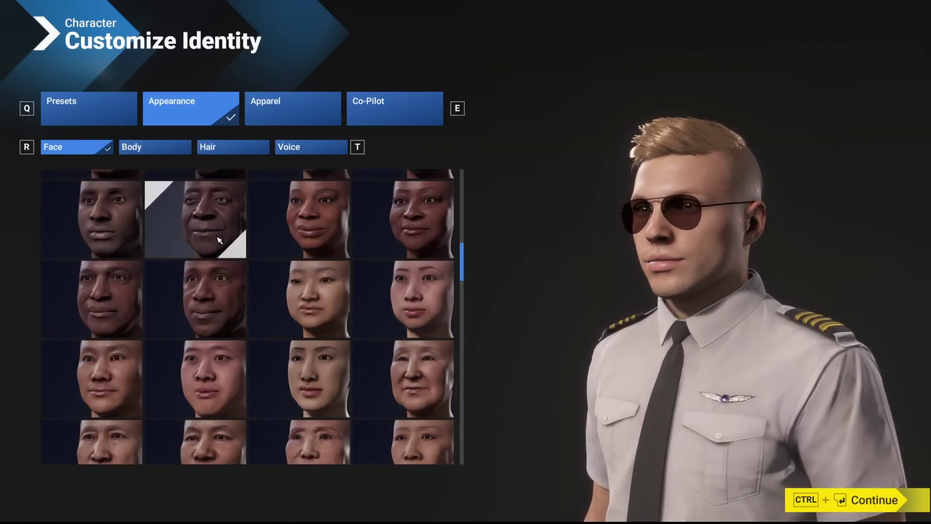
{"action": "scroll", "coordinate": [219, 240], "scroll_direction": "down", "scroll_amount": 3}
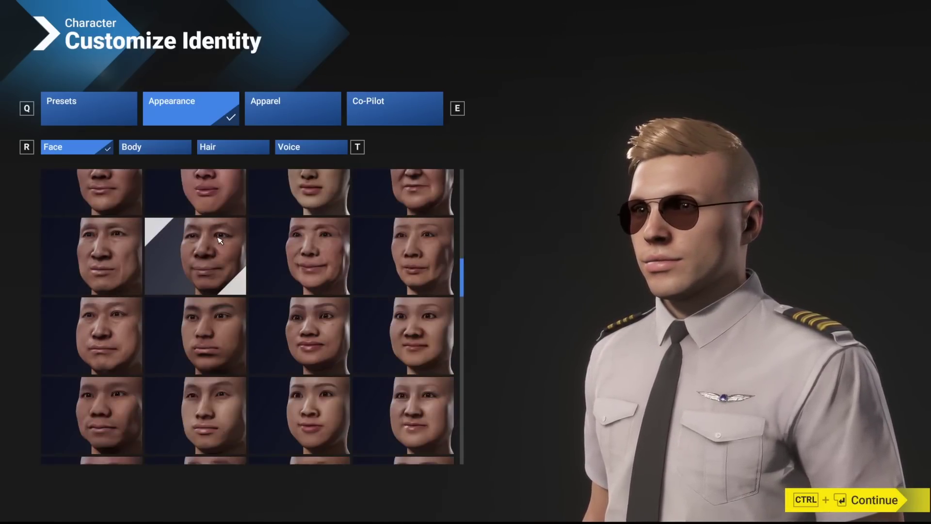
{"action": "scroll", "coordinate": [220, 239], "scroll_direction": "down", "scroll_amount": 3}
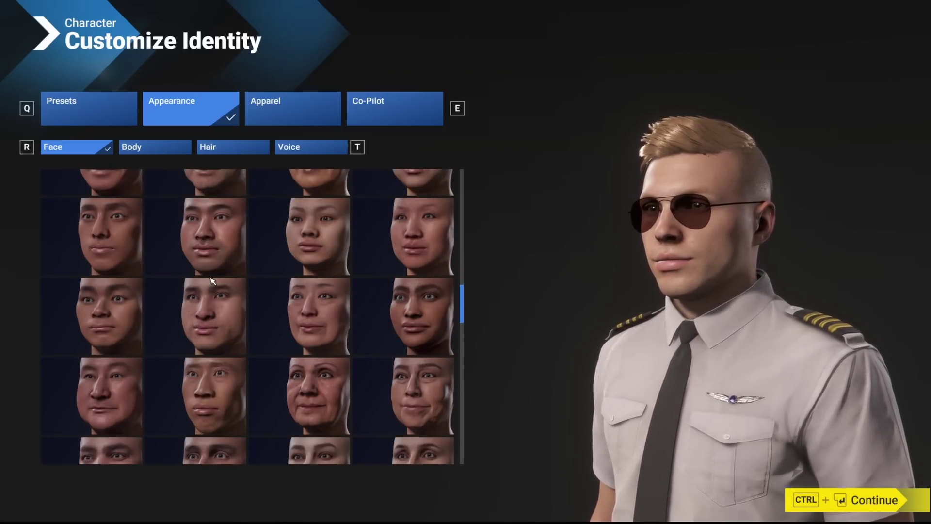
{"action": "scroll", "coordinate": [228, 266], "scroll_direction": "down", "scroll_amount": 3}
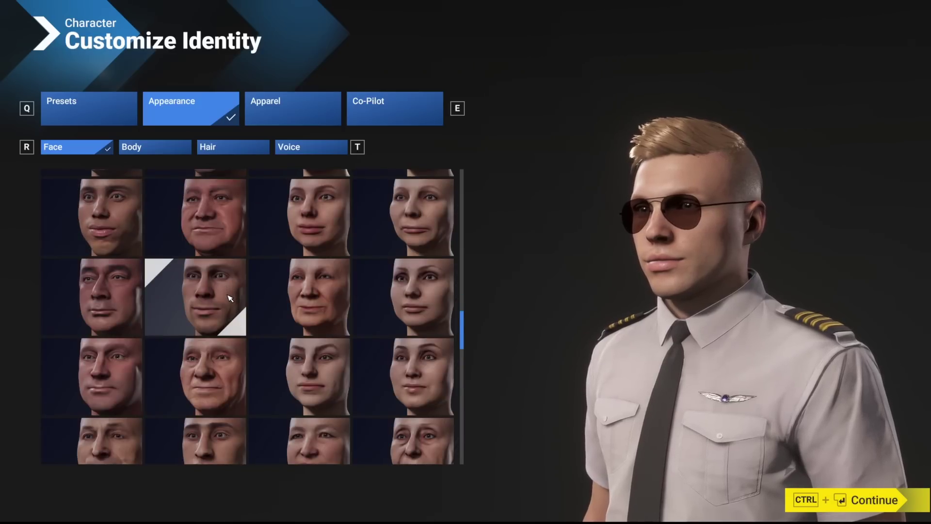
{"action": "left_click", "coordinate": [122, 370]}
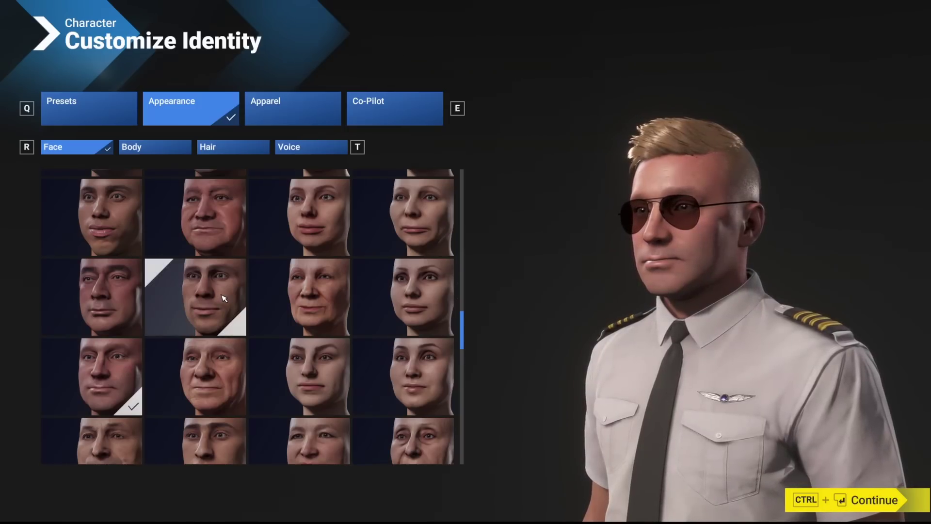
{"action": "scroll", "coordinate": [224, 298], "scroll_direction": "down", "scroll_amount": 3}
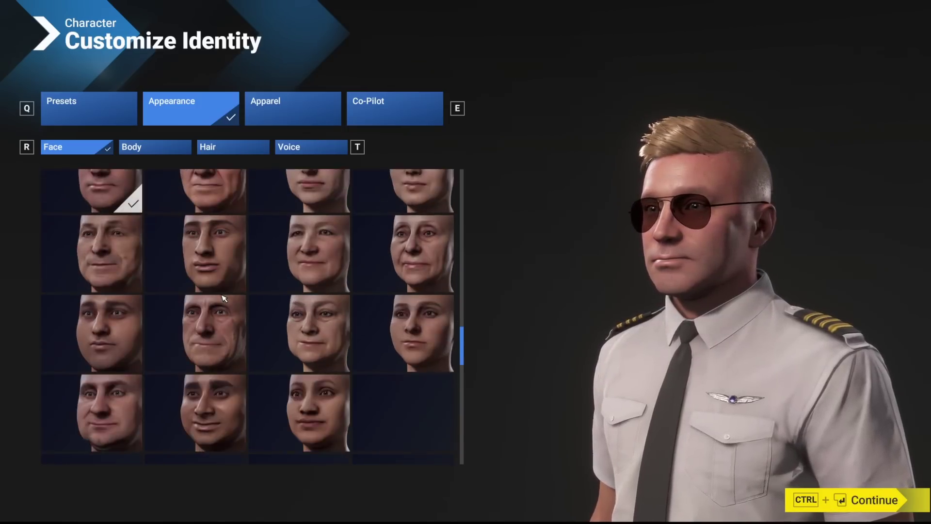
{"action": "left_click", "coordinate": [223, 267]}
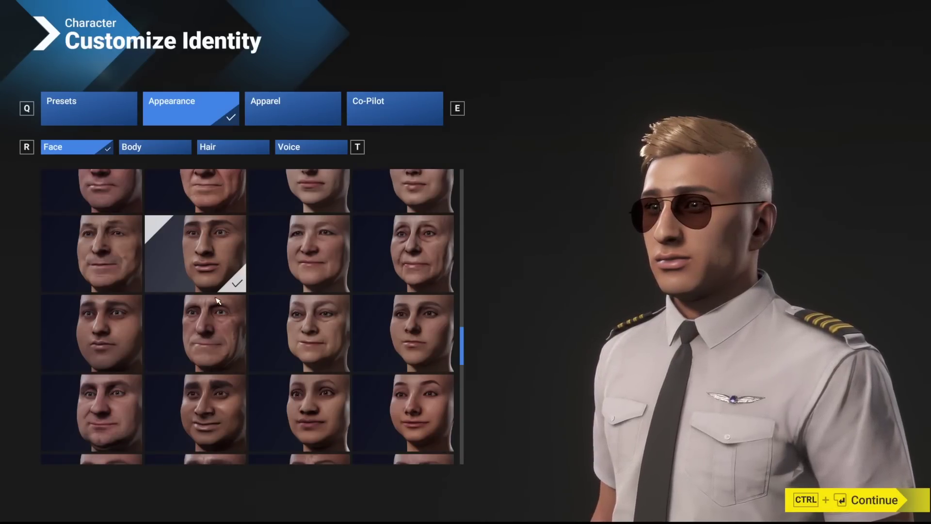
Browse the full collection of face options, comparing the male faces with the one currently applied to the character.
{"action": "scroll", "coordinate": [217, 303], "scroll_direction": "down", "scroll_amount": 2}
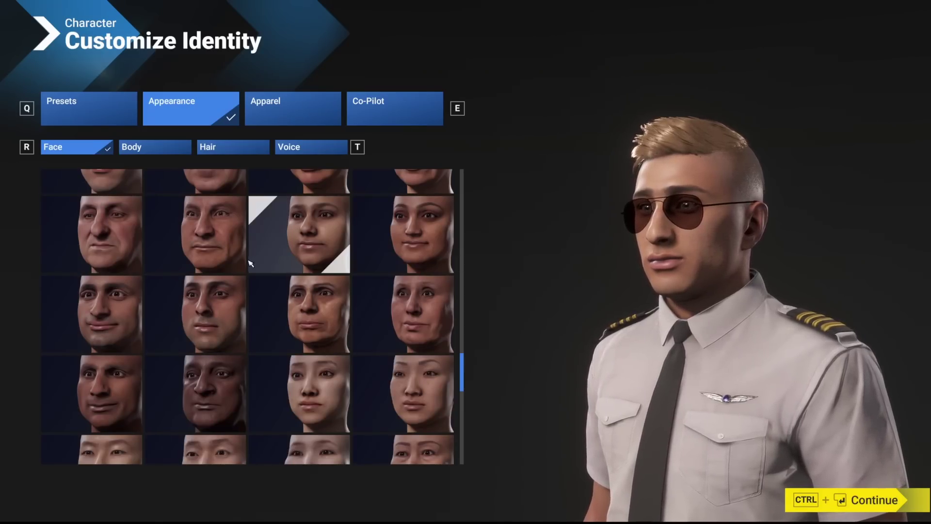
{"action": "scroll", "coordinate": [236, 266], "scroll_direction": "down", "scroll_amount": 4}
{"action": "scroll", "coordinate": [237, 266], "scroll_direction": "up", "scroll_amount": 3}
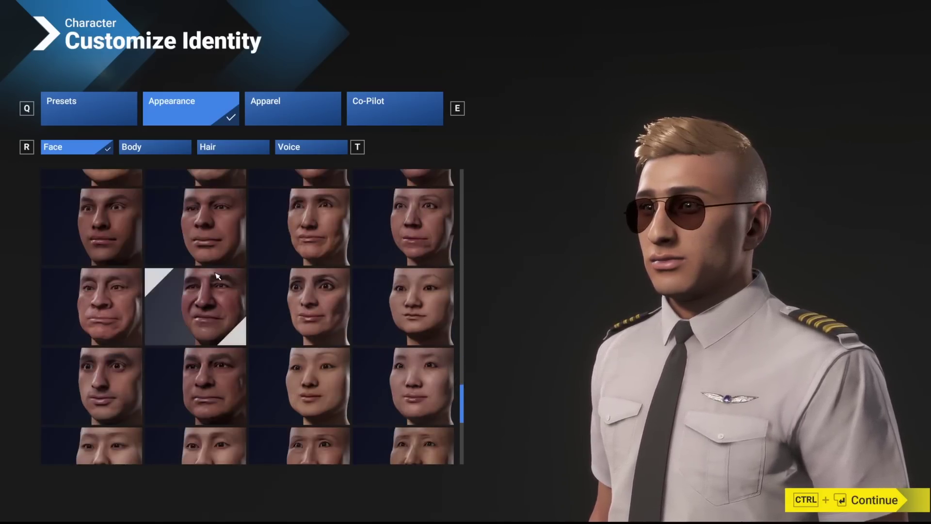
{"action": "scroll", "coordinate": [217, 276], "scroll_direction": "down", "scroll_amount": 2}
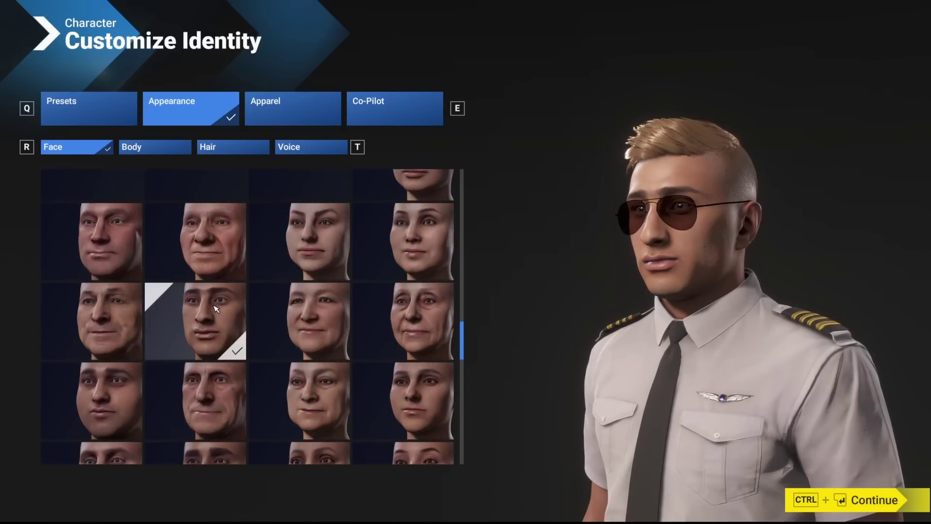
{"action": "scroll", "coordinate": [292, 316], "scroll_direction": "up", "scroll_amount": 2}
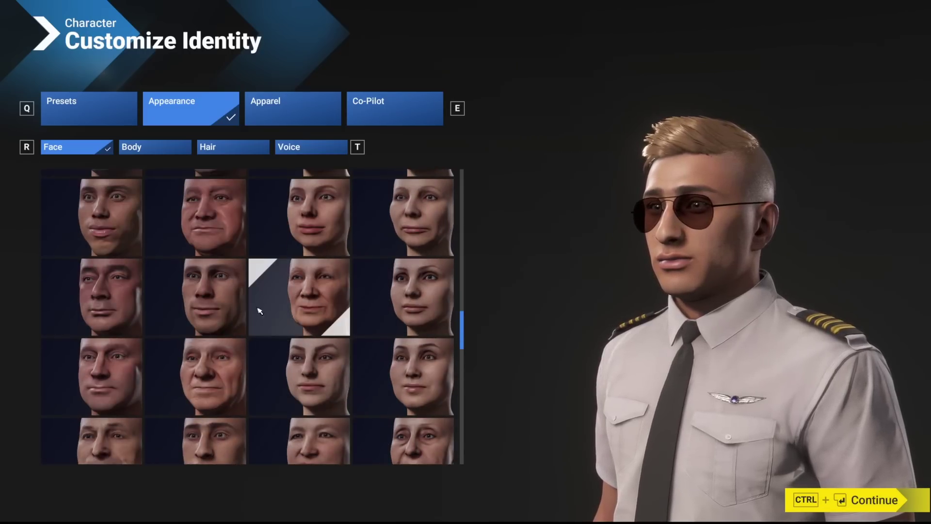
{"action": "scroll", "coordinate": [151, 307], "scroll_direction": "up", "scroll_amount": 3}
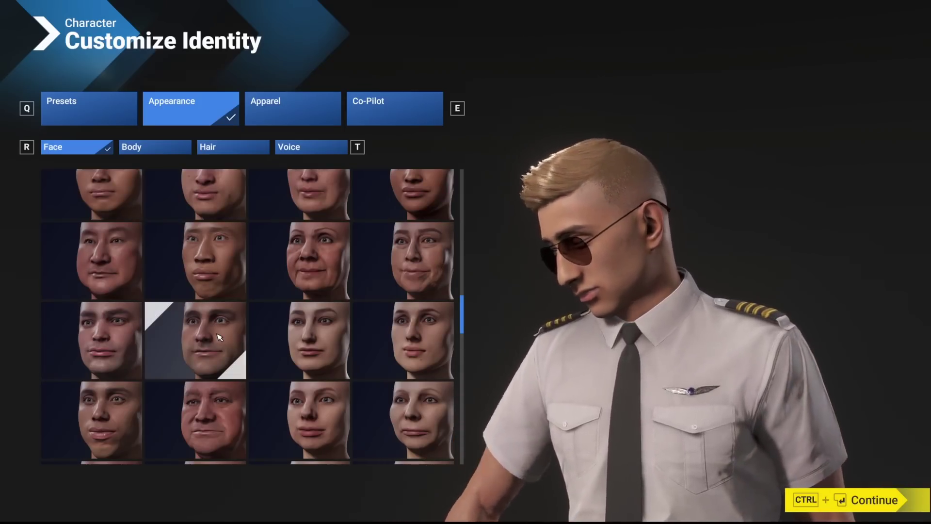
{"action": "scroll", "coordinate": [218, 310], "scroll_direction": "up", "scroll_amount": 2}
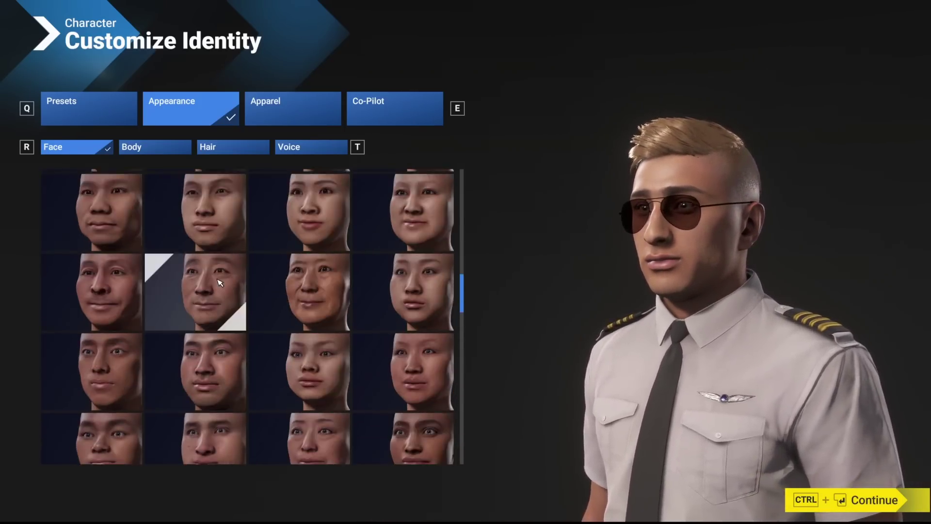
{"action": "scroll", "coordinate": [220, 281], "scroll_direction": "up", "scroll_amount": 3}
{"action": "scroll", "coordinate": [220, 281], "scroll_direction": "up", "scroll_amount": 3}
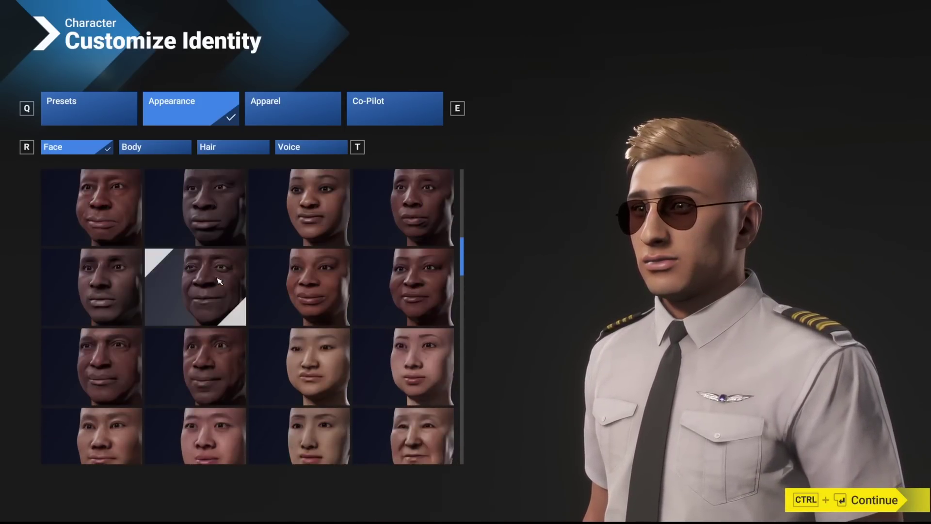
{"action": "scroll", "coordinate": [220, 282], "scroll_direction": "down", "scroll_amount": 4}
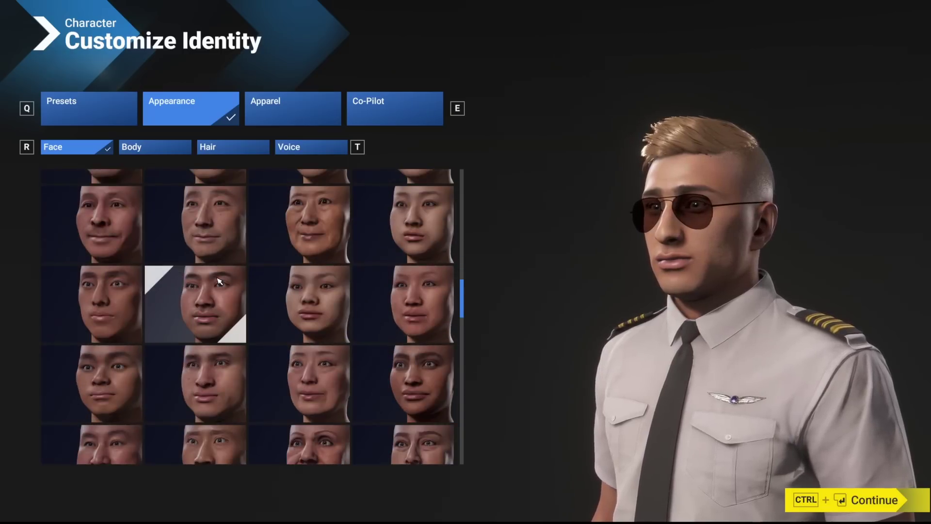
{"action": "scroll", "coordinate": [200, 331], "scroll_direction": "down", "scroll_amount": 3}
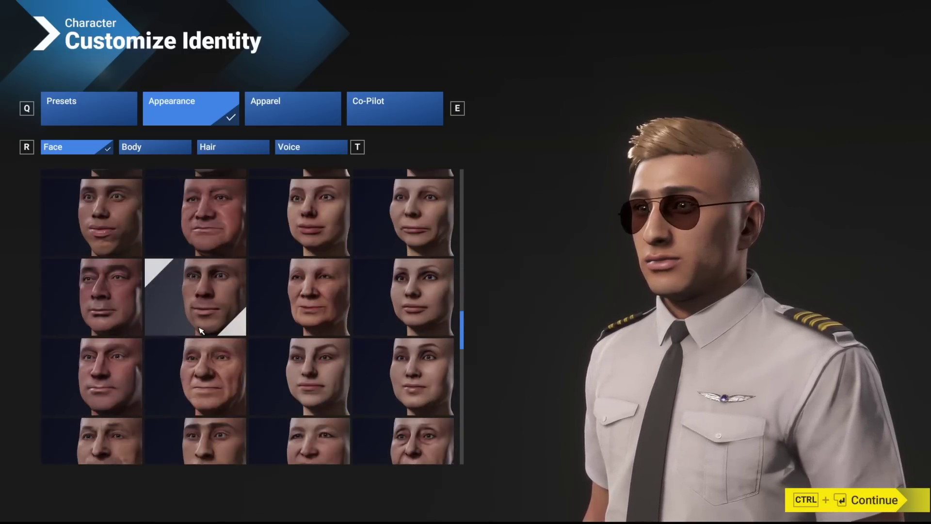
{"action": "left_click", "coordinate": [187, 194]}
{"action": "scroll", "coordinate": [198, 303], "scroll_direction": "down", "scroll_amount": 1}
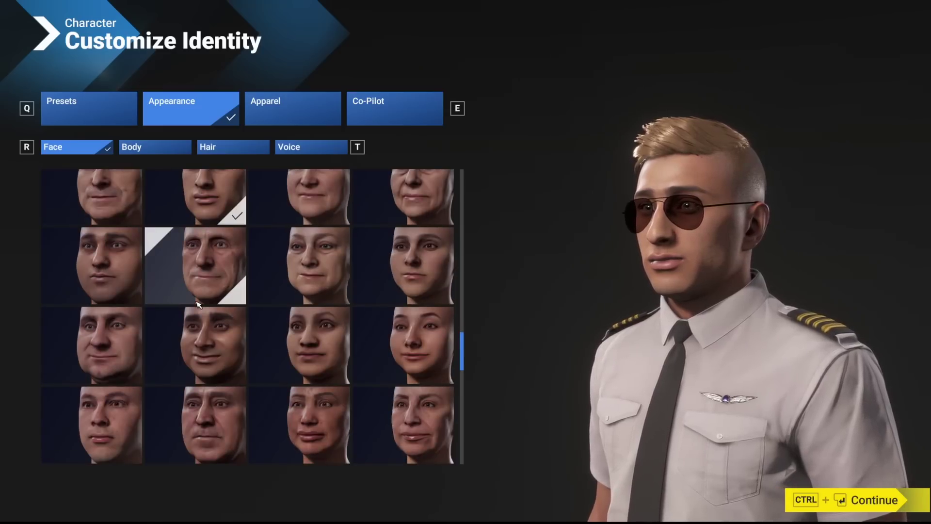
{"action": "scroll", "coordinate": [198, 304], "scroll_direction": "down", "scroll_amount": 3}
{"action": "scroll", "coordinate": [198, 304], "scroll_direction": "down", "scroll_amount": 3}
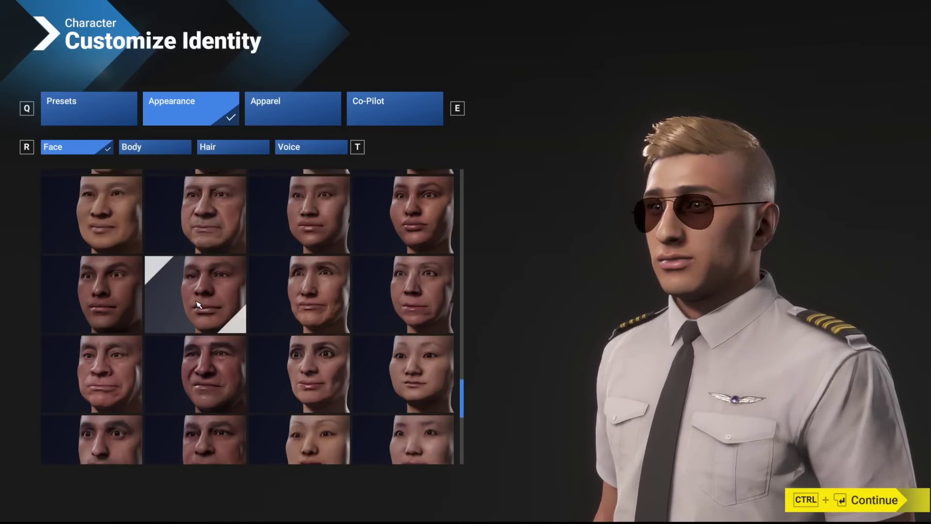
{"action": "scroll", "coordinate": [198, 304], "scroll_direction": "down", "scroll_amount": 3}
{"action": "scroll", "coordinate": [198, 304], "scroll_direction": "up", "scroll_amount": 1}
{"action": "scroll", "coordinate": [209, 355], "scroll_direction": "down", "scroll_amount": 1}
{"action": "scroll", "coordinate": [208, 355], "scroll_direction": "down", "scroll_amount": 1}
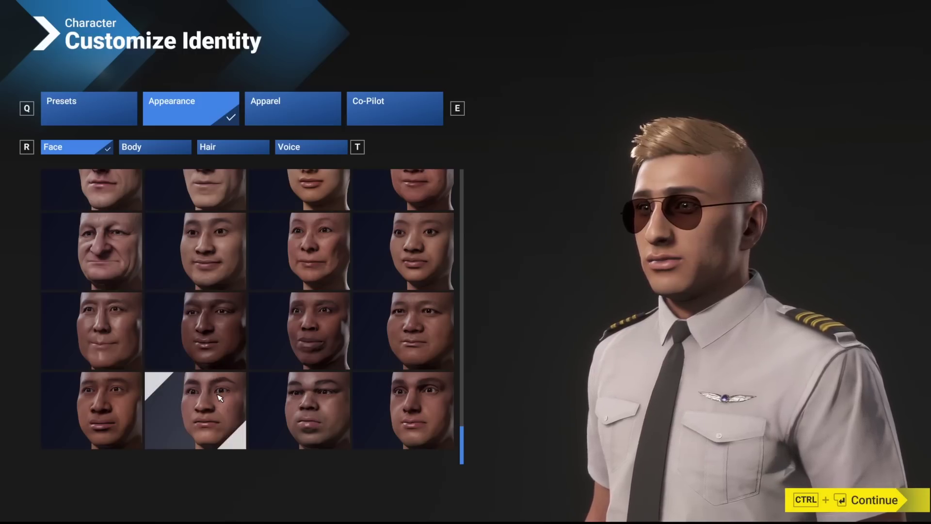
Try the wrinkled elderly male face on the character and replace it with the younger pale male face directly above it.
{"action": "left_click", "coordinate": [125, 260]}
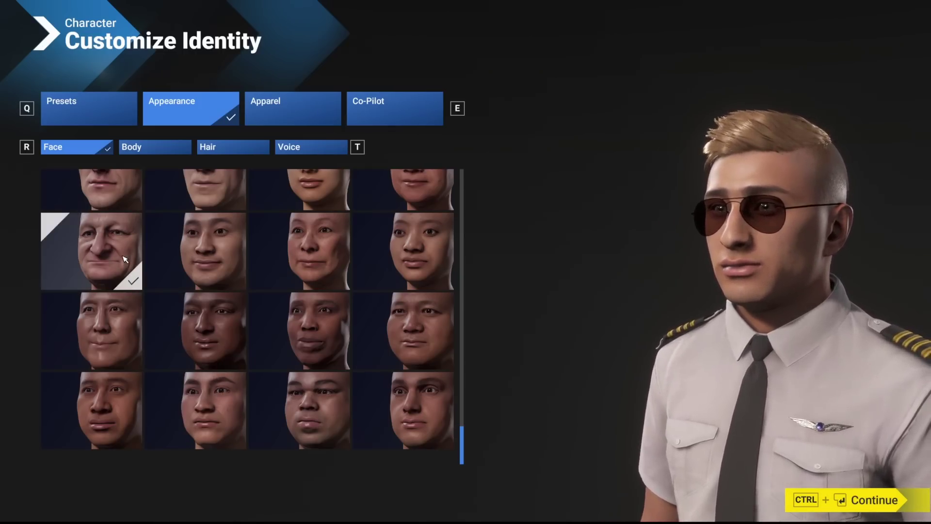
{"action": "scroll", "coordinate": [125, 260], "scroll_direction": "up", "scroll_amount": 2}
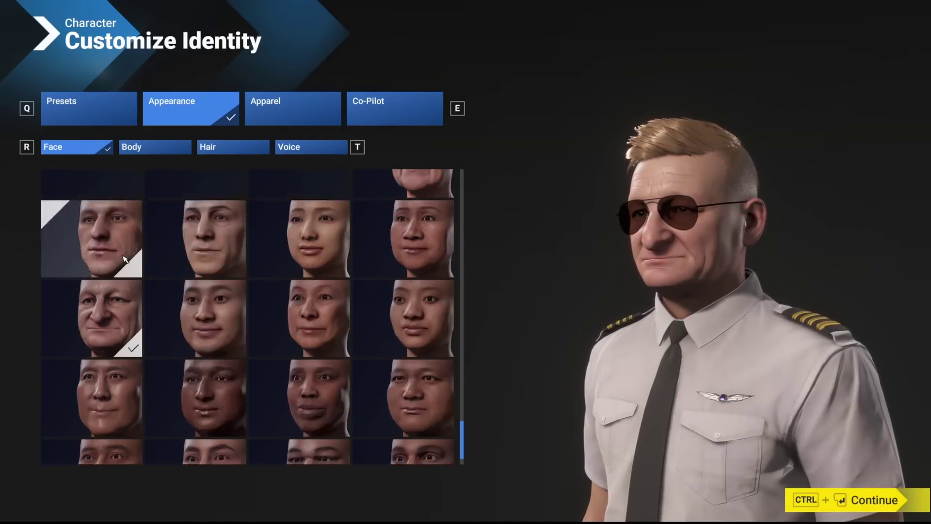
{"action": "left_click", "coordinate": [115, 318]}
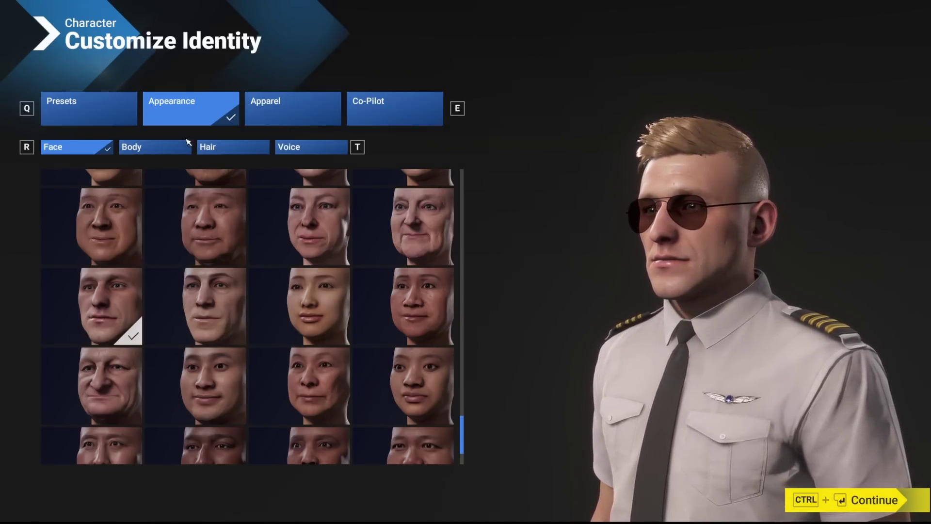
Compare the heavier and slim body types on the character and settle on the heavier build.
{"action": "key", "text": "t"}
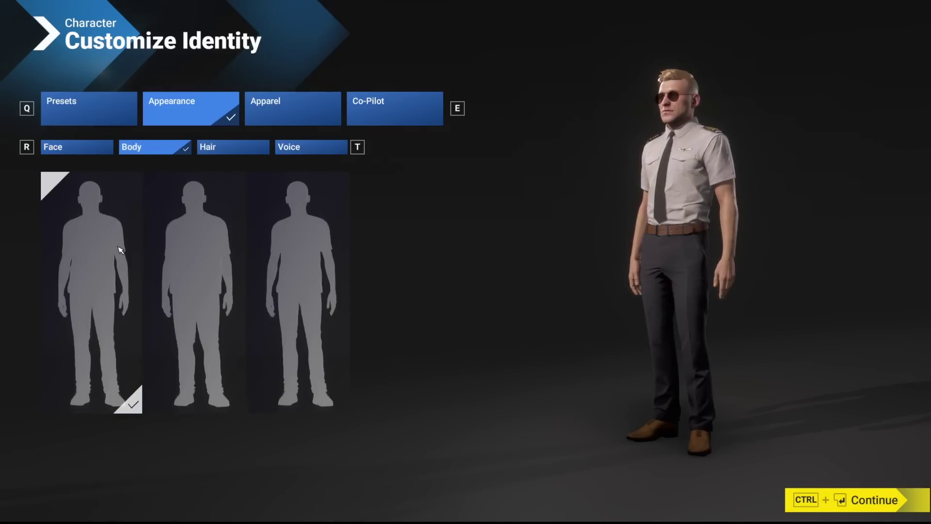
{"action": "left_click", "coordinate": [189, 245]}
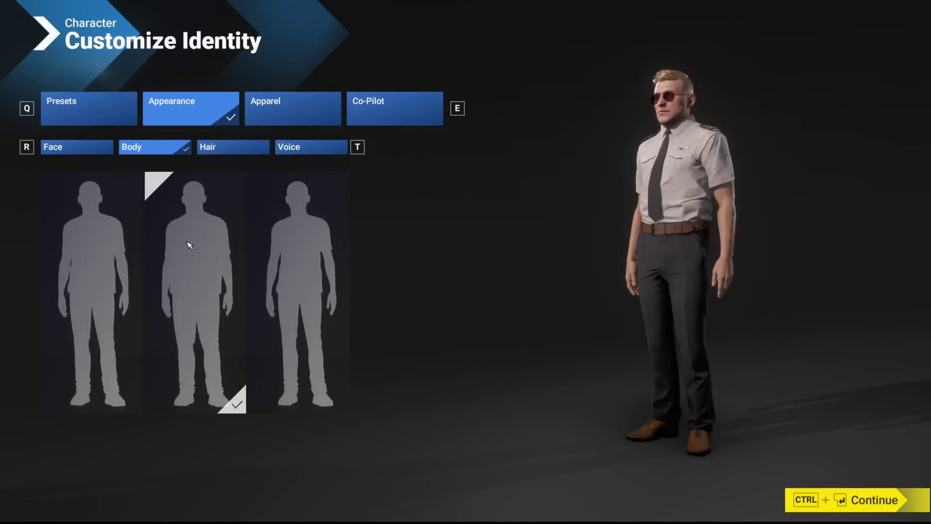
{"action": "left_click", "coordinate": [290, 245]}
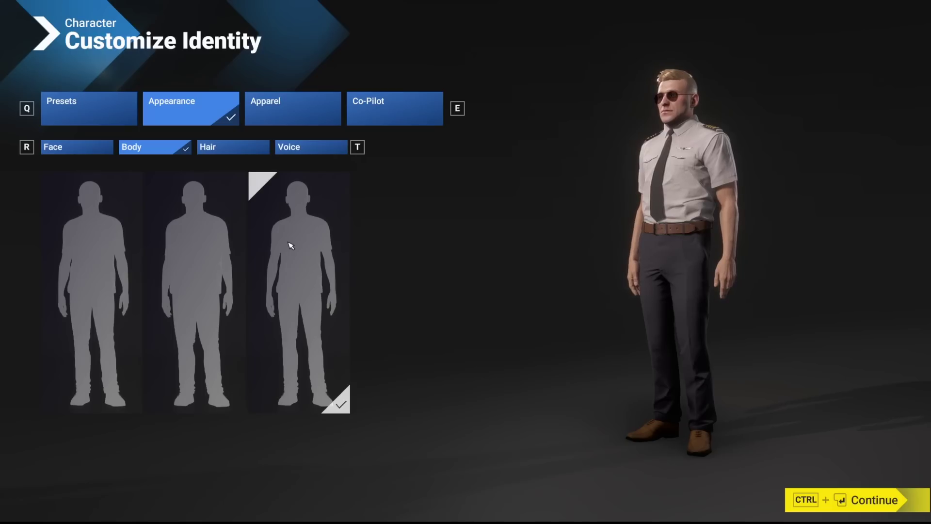
{"action": "left_click", "coordinate": [201, 253]}
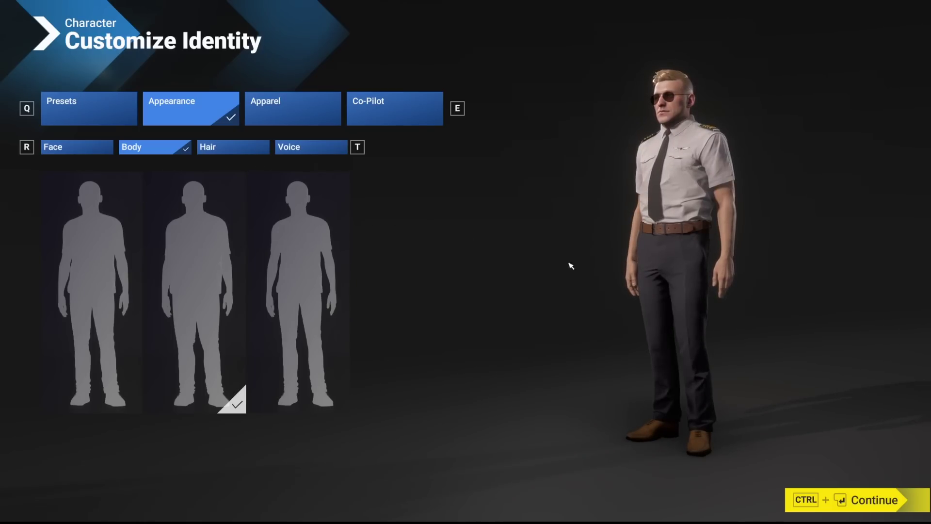
Try the long ponytail, the short curly hairstyle and the buzz cut on the character.
{"action": "left_click", "coordinate": [257, 147]}
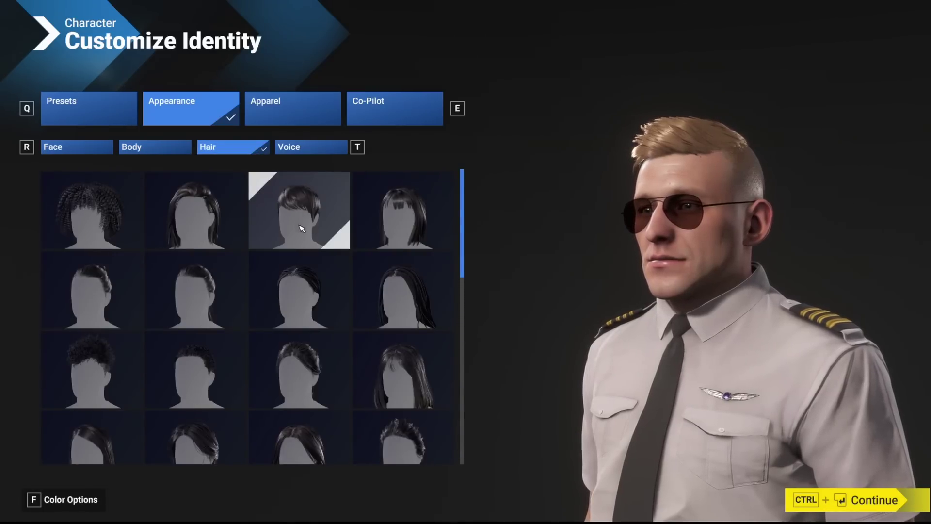
{"action": "scroll", "coordinate": [299, 241], "scroll_direction": "down", "scroll_amount": 1}
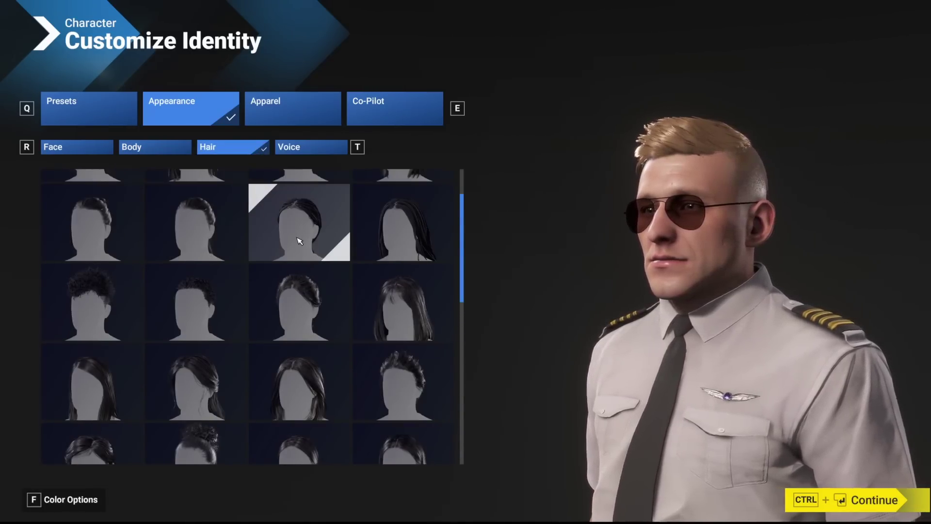
{"action": "left_click", "coordinate": [196, 223]}
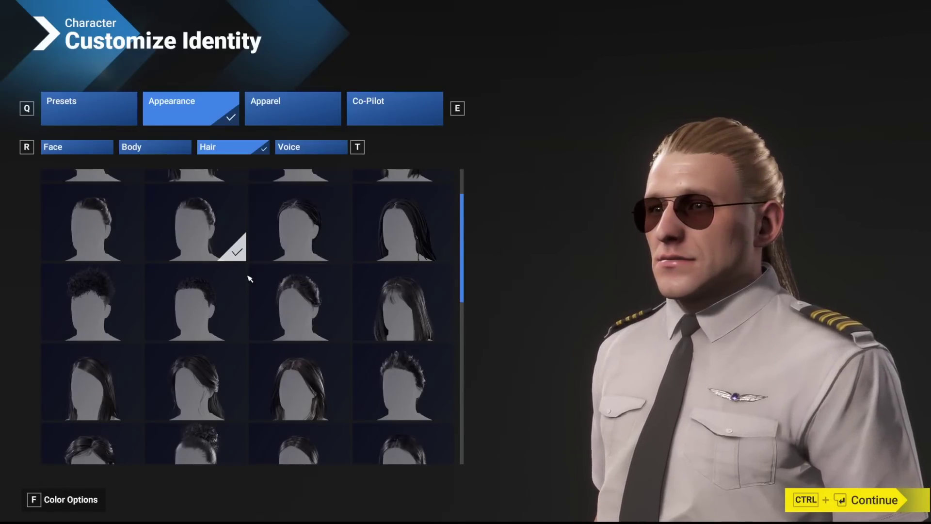
{"action": "scroll", "coordinate": [249, 280], "scroll_direction": "down", "scroll_amount": 3}
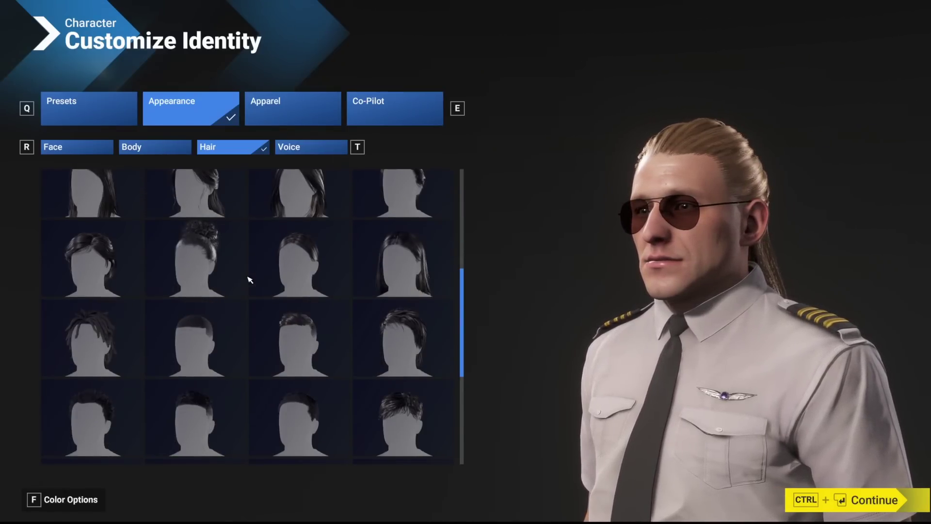
{"action": "scroll", "coordinate": [250, 279], "scroll_direction": "down", "scroll_amount": 2}
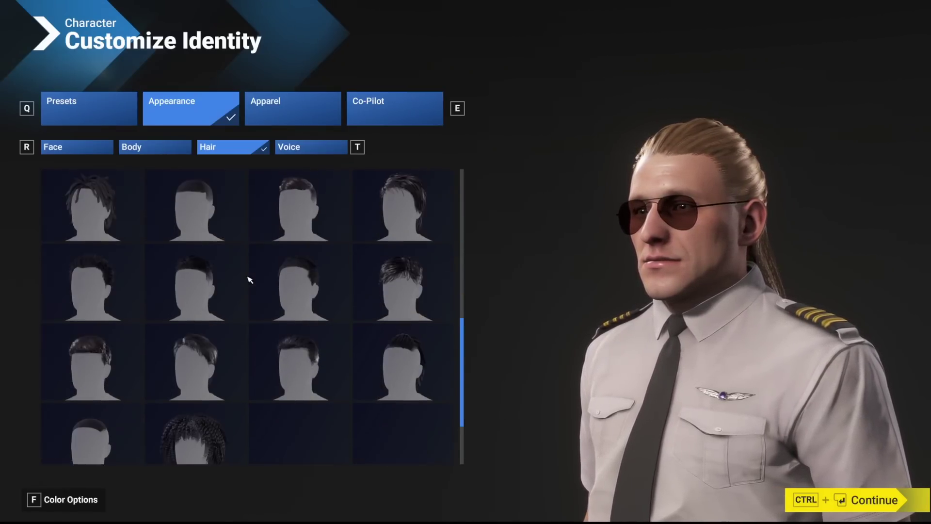
{"action": "left_click", "coordinate": [300, 277]}
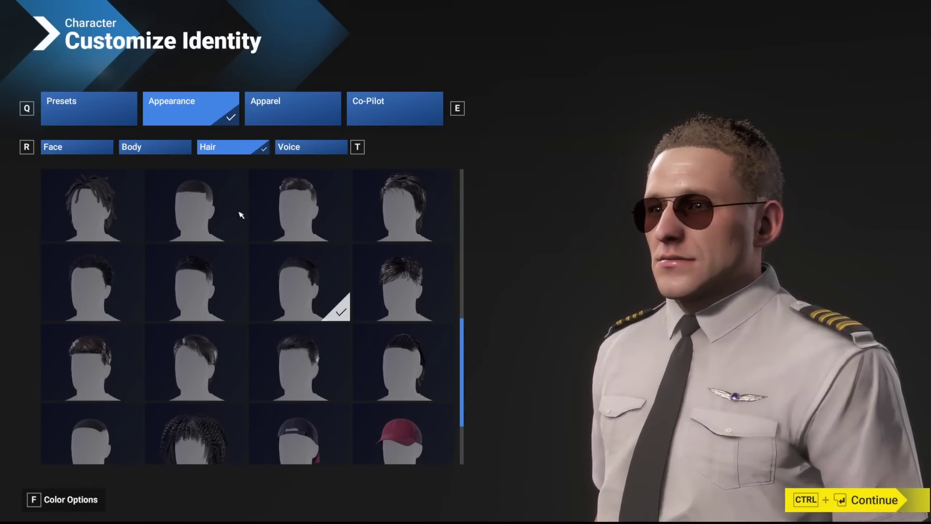
{"action": "left_click", "coordinate": [202, 214]}
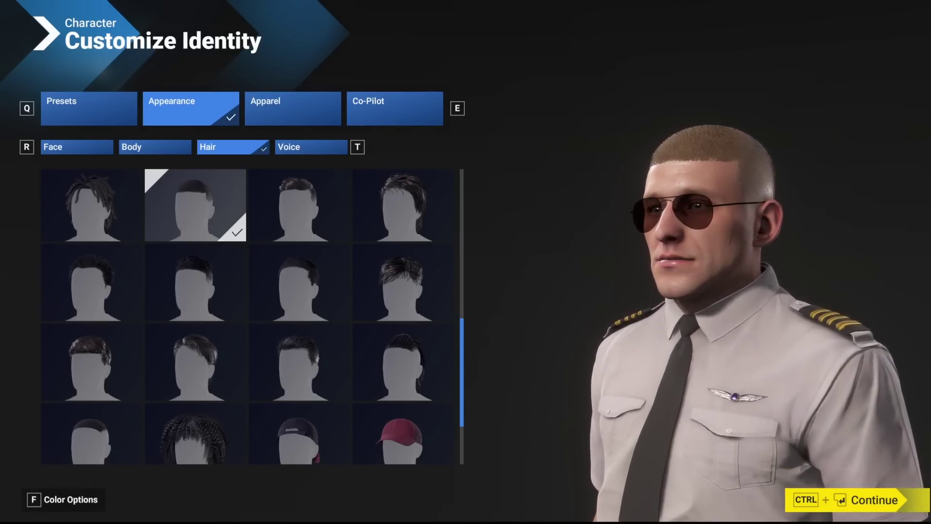
Try the red and beige baseball caps on the character and settle on the black baseball cap.
{"action": "scroll", "coordinate": [326, 307], "scroll_direction": "down", "scroll_amount": 2}
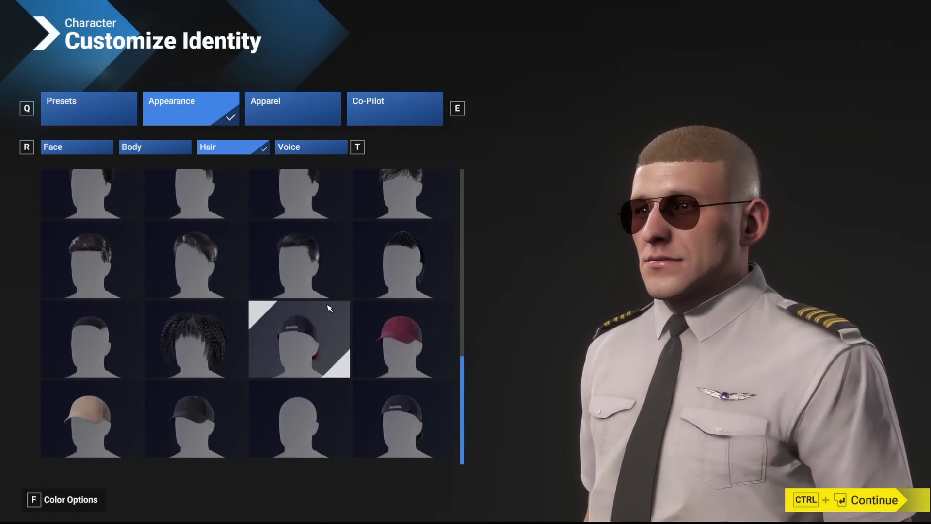
{"action": "left_click", "coordinate": [395, 345]}
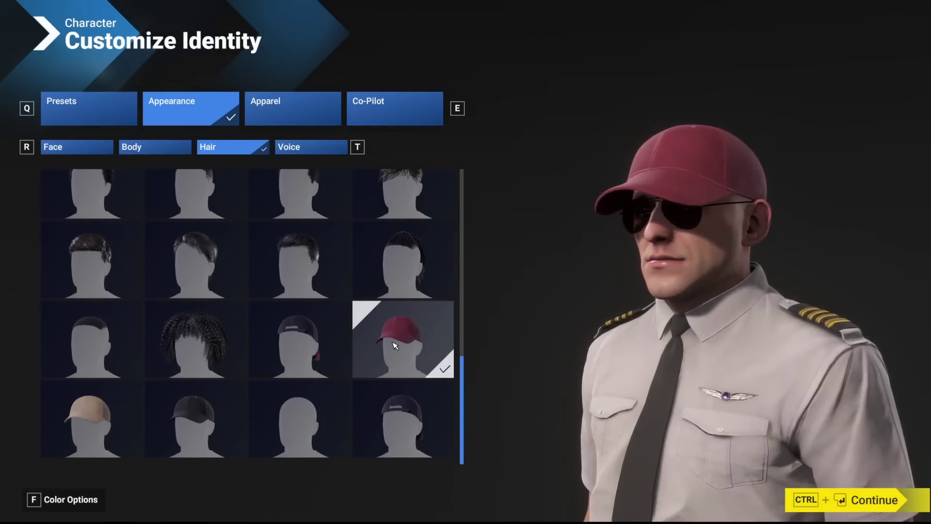
{"action": "left_click", "coordinate": [102, 413]}
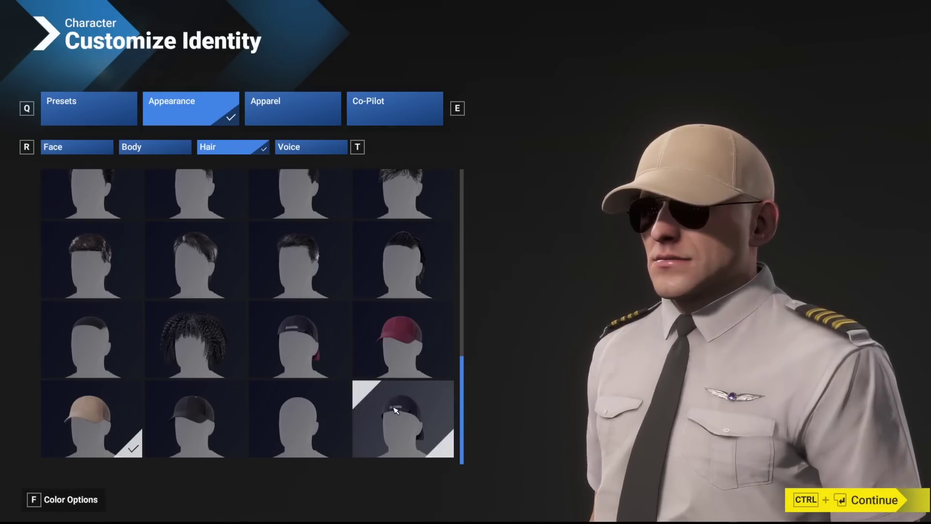
{"action": "left_click", "coordinate": [195, 419]}
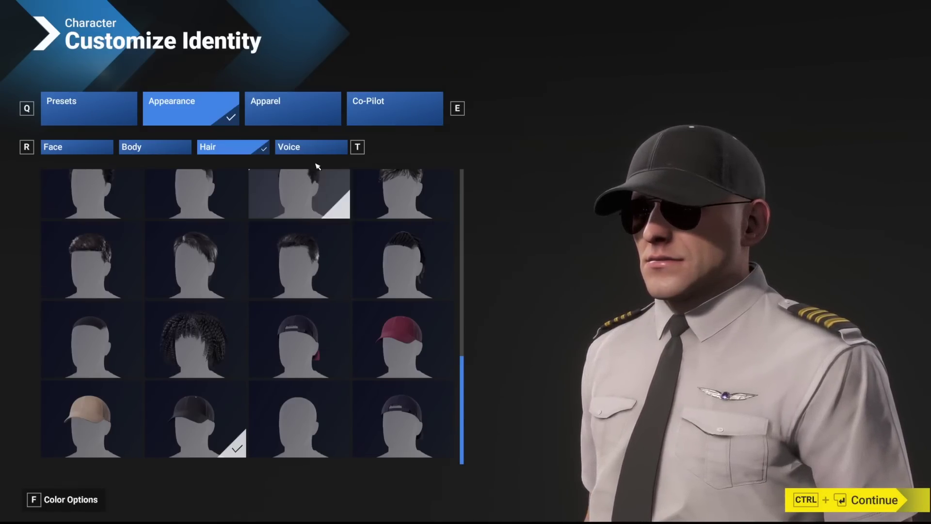
Preview the available character voices from Voice_02 through Voice_10.
{"action": "left_click", "coordinate": [312, 148]}
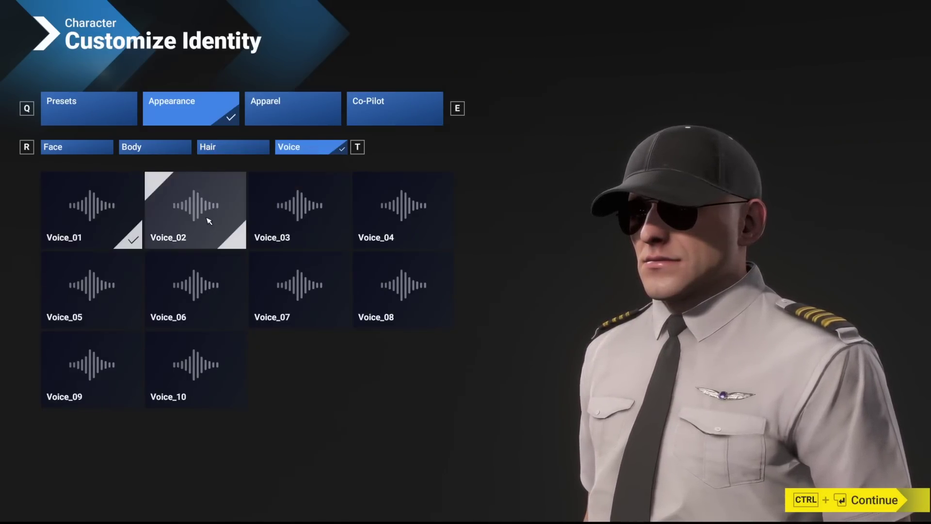
{"action": "left_click", "coordinate": [209, 238]}
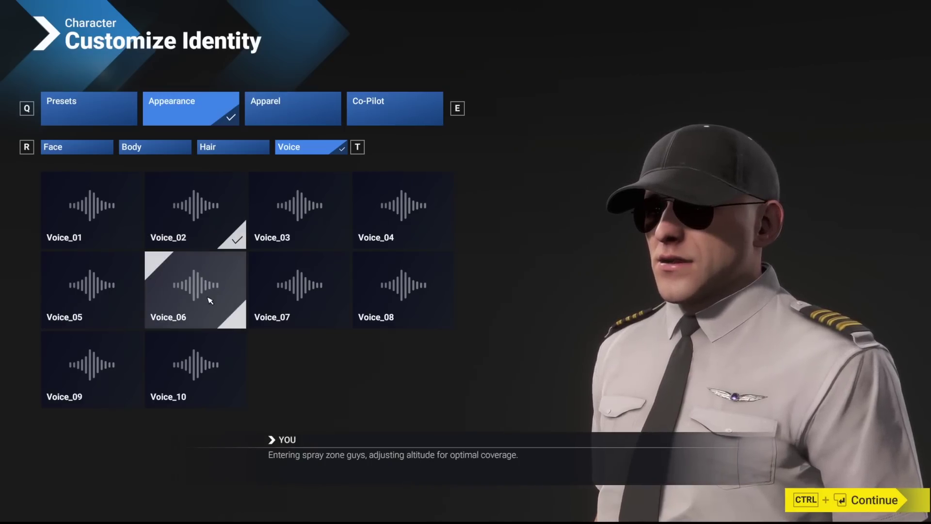
{"action": "left_click", "coordinate": [296, 240]}
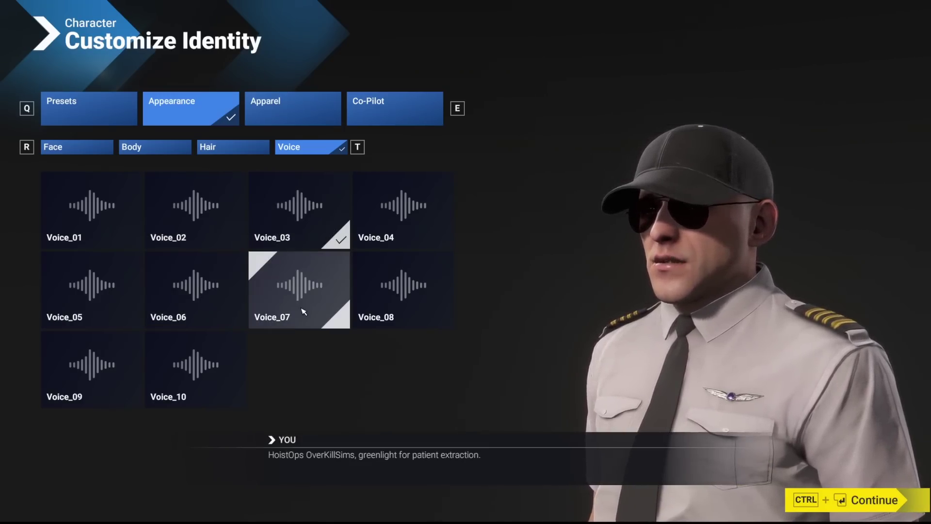
{"action": "left_click", "coordinate": [396, 224]}
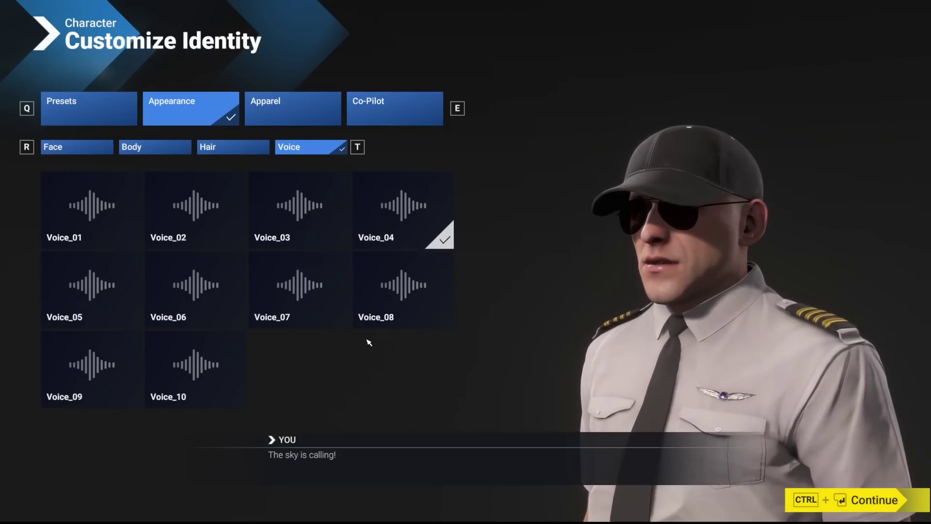
{"action": "left_click", "coordinate": [100, 306]}
{"action": "left_click", "coordinate": [238, 301]}
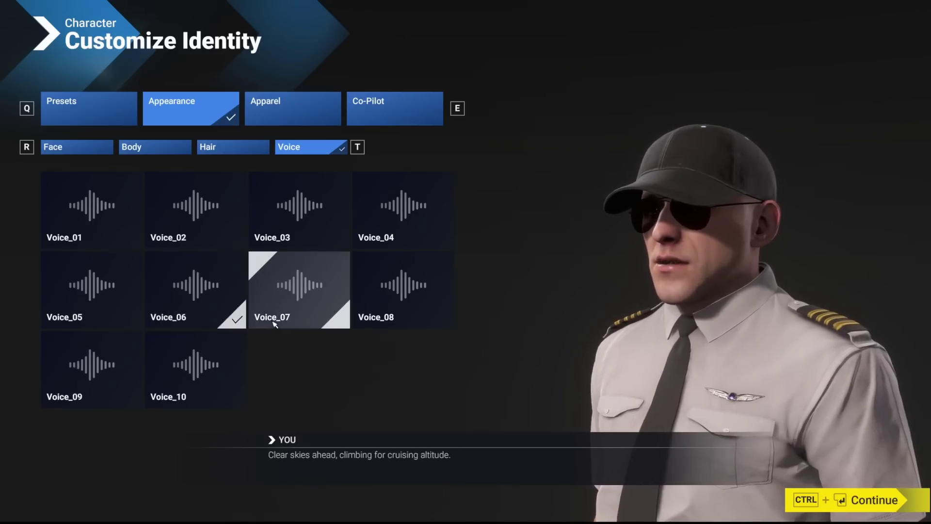
{"action": "left_click", "coordinate": [289, 299]}
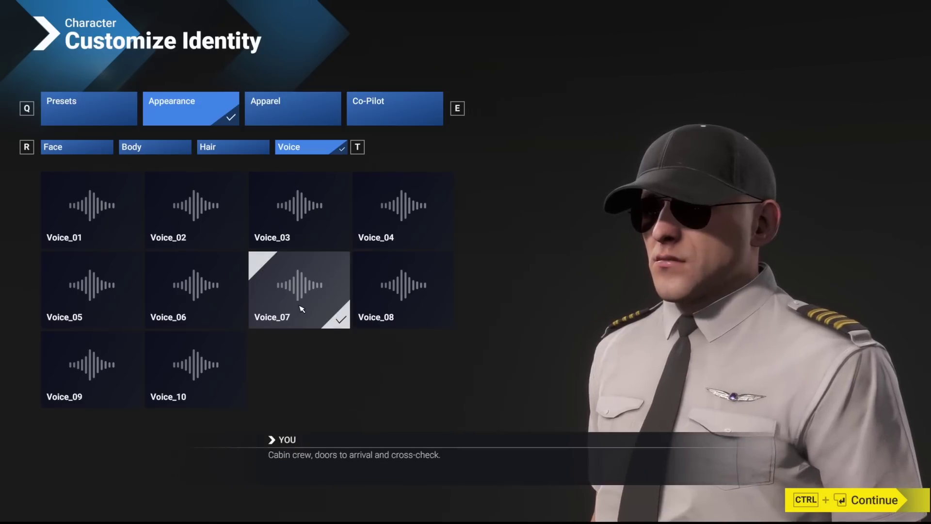
{"action": "left_click", "coordinate": [392, 292]}
{"action": "left_click", "coordinate": [193, 377]}
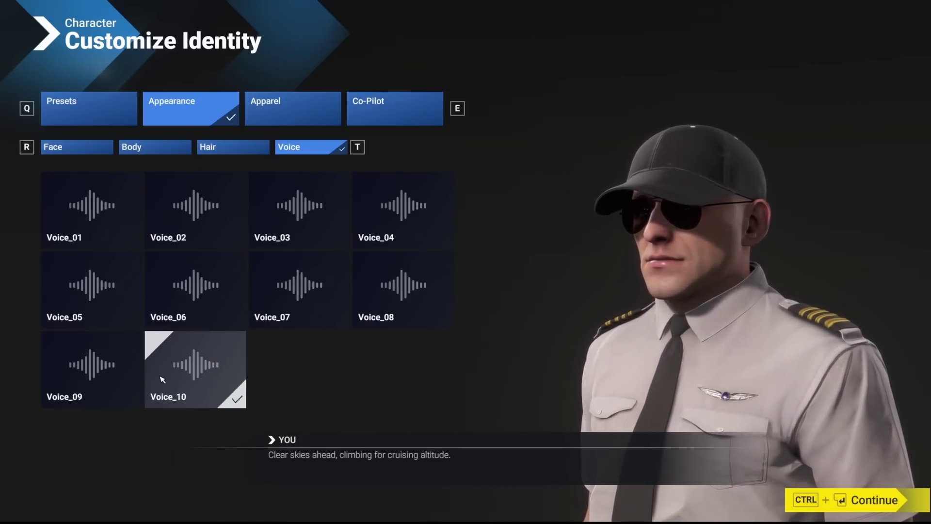
{"action": "left_click", "coordinate": [88, 372]}
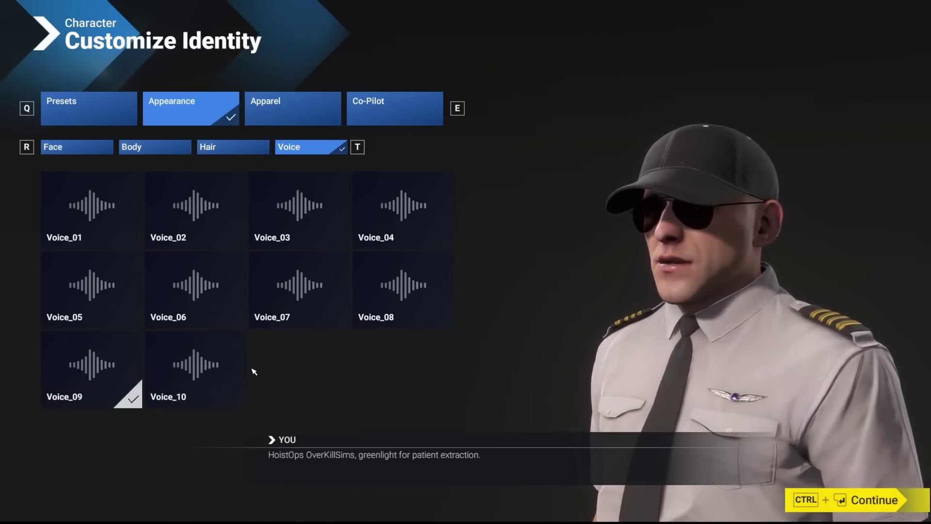
Set the character's voice to Voice_08 and finish the identity setup, dismissing the notice about Flight Simulator 2020 Marketplace content.
{"action": "left_click", "coordinate": [428, 292]}
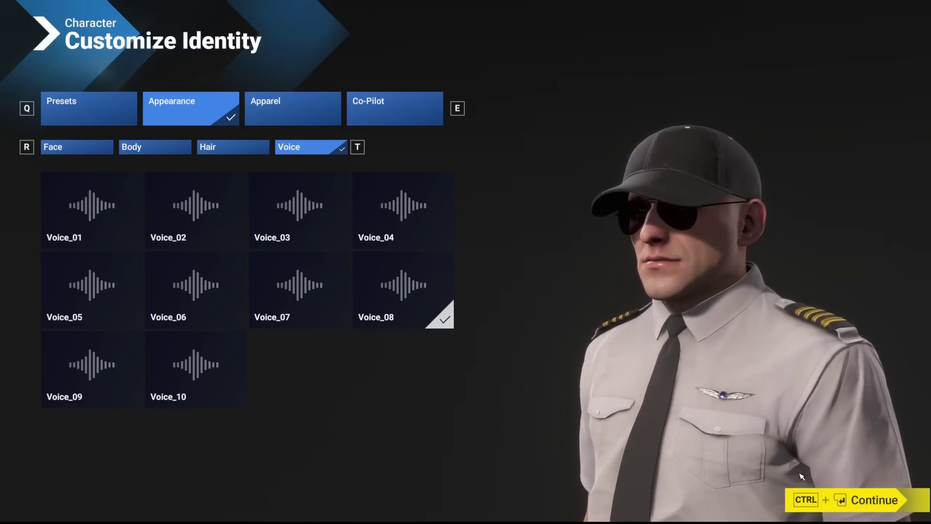
{"action": "left_click", "coordinate": [846, 502]}
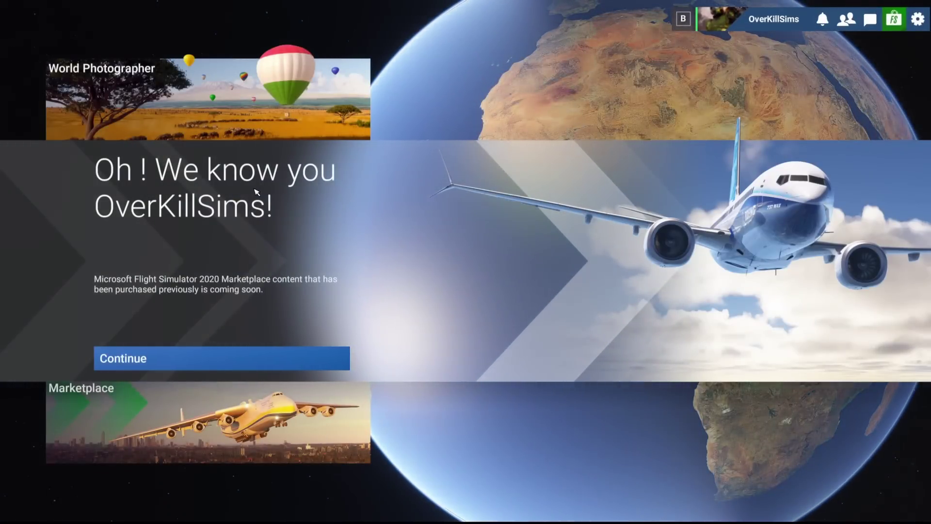
{"action": "left_click", "coordinate": [214, 364]}
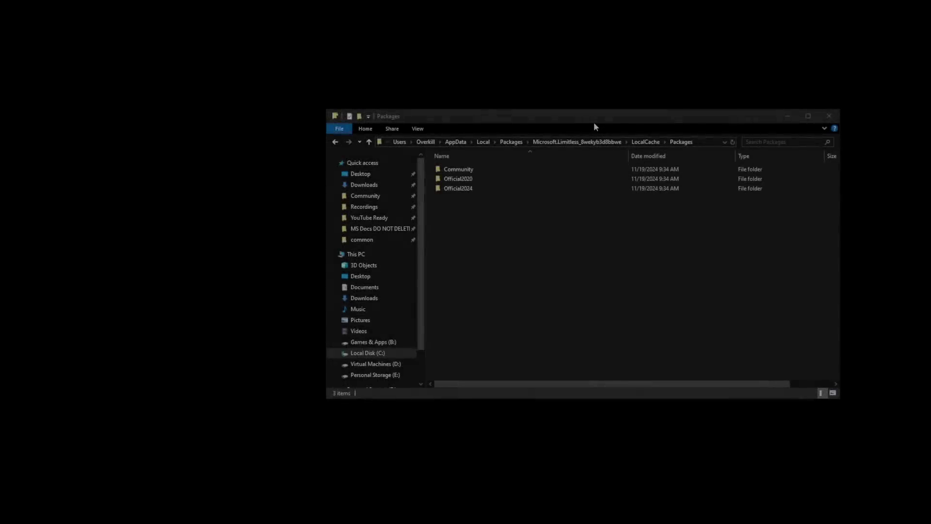
In File Explorer, reveal the full path of the Packages folder and open its Official2024\OneStore subfolder.
{"action": "left_click_drag", "start_coordinate": [594, 124], "coordinate": [484, 145]}
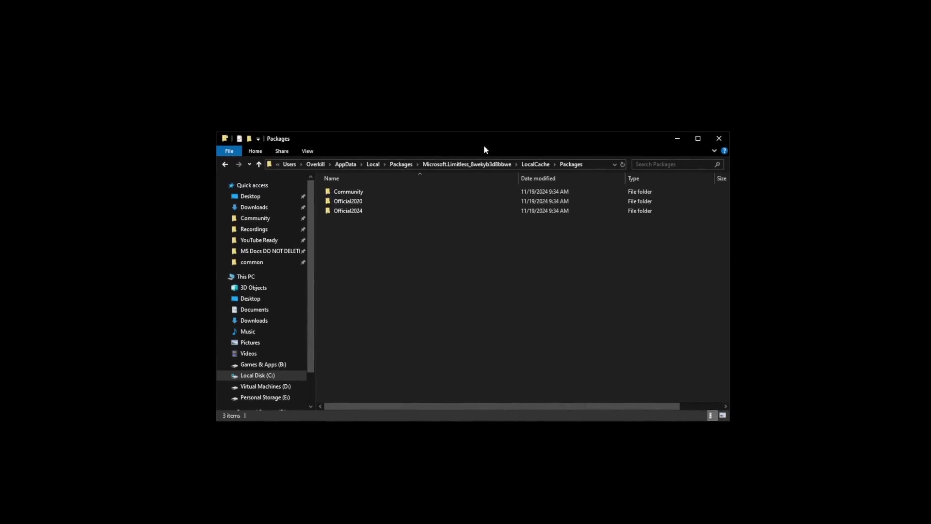
{"action": "left_click", "coordinate": [591, 163]}
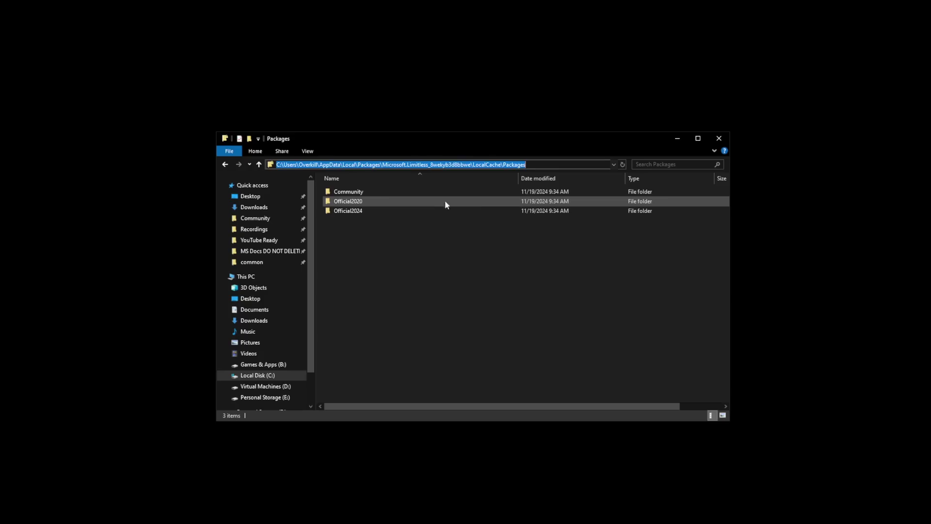
{"action": "left_click", "coordinate": [371, 212]}
{"action": "double_click", "coordinate": [372, 212]}
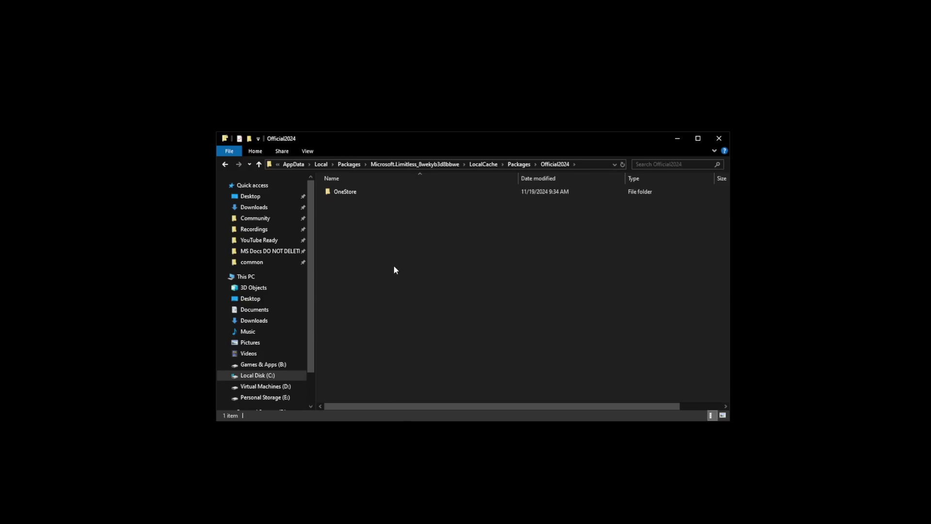
{"action": "double_click", "coordinate": [374, 191]}
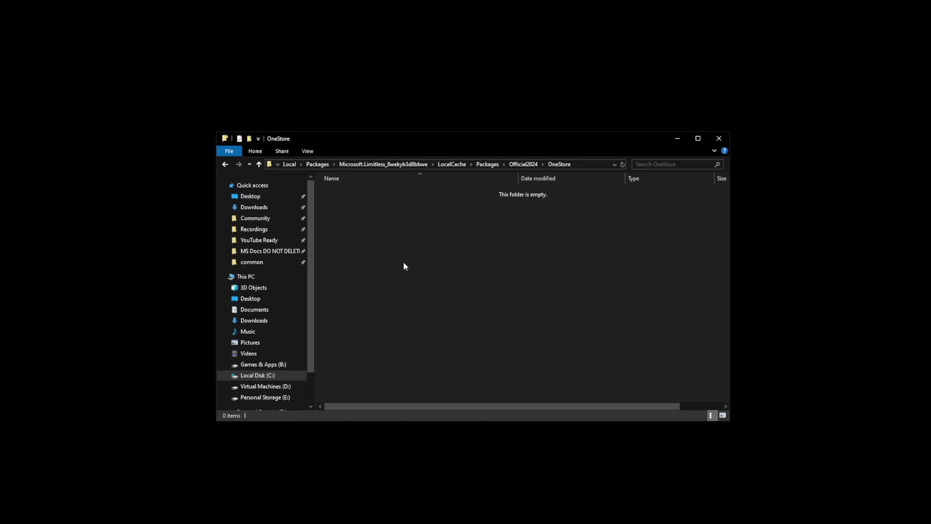
Return to the Packages folder and check its Community subfolder.
{"action": "left_click", "coordinate": [226, 165]}
{"action": "left_click", "coordinate": [226, 164]}
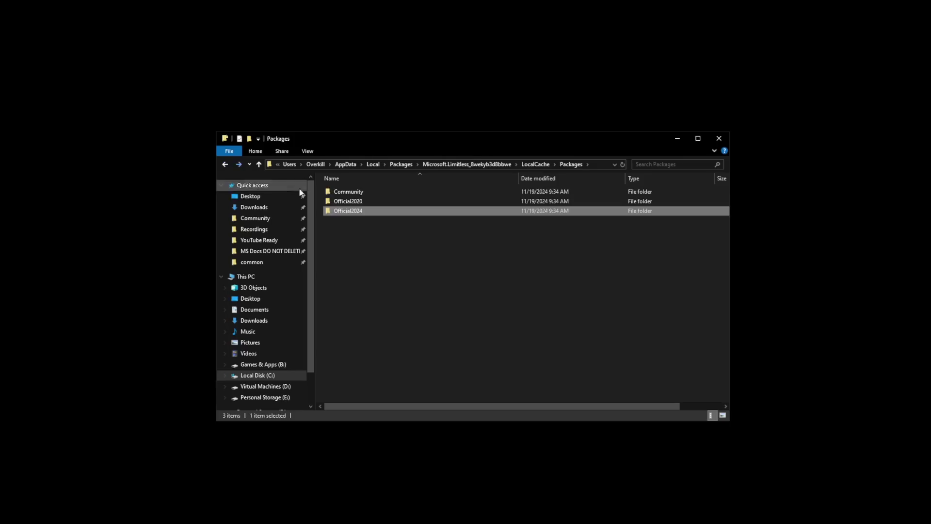
{"action": "double_click", "coordinate": [378, 192]}
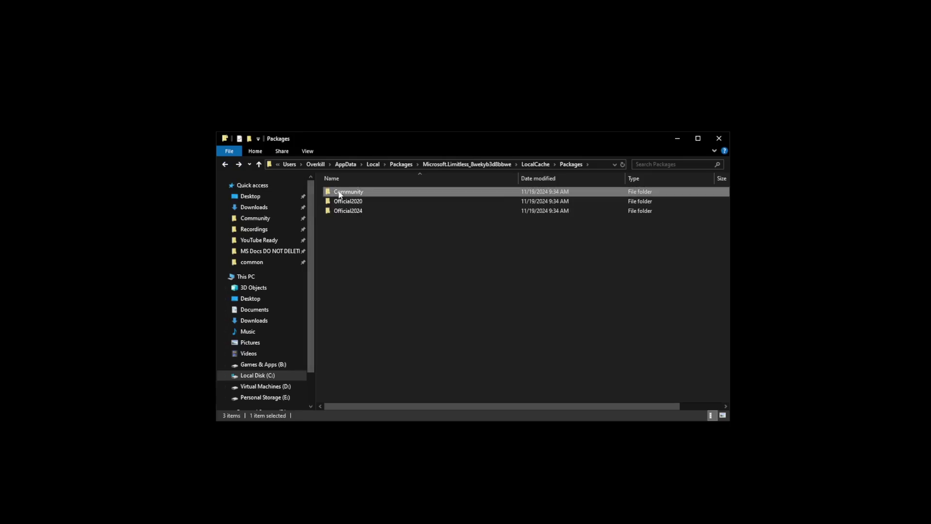
{"action": "left_click", "coordinate": [223, 165]}
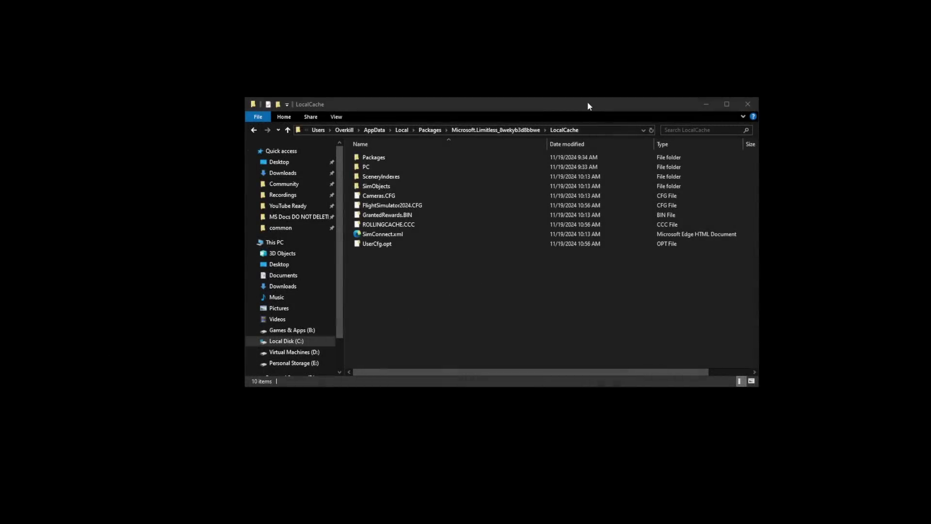
Show the full path of the LocalCache folder and open its UserCfg.opt file in Notepad++.
{"action": "left_click", "coordinate": [558, 131]}
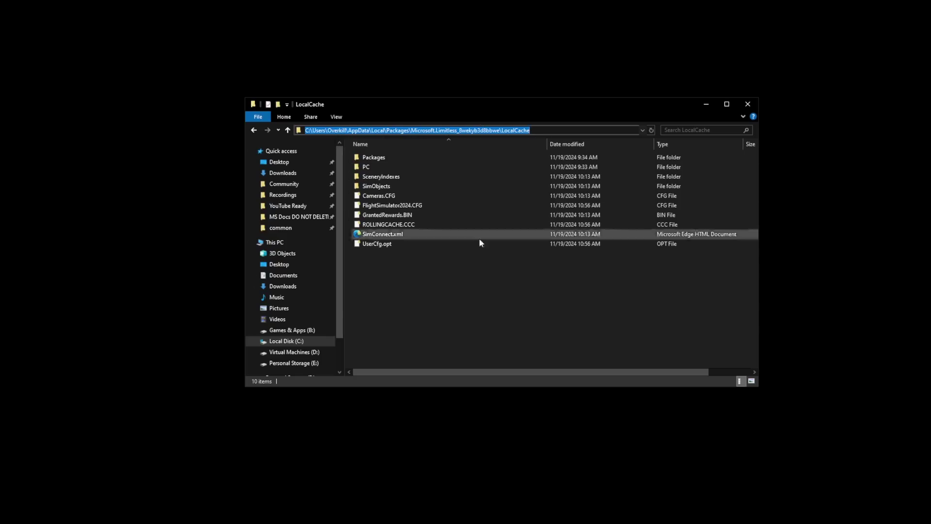
{"action": "left_click", "coordinate": [403, 244]}
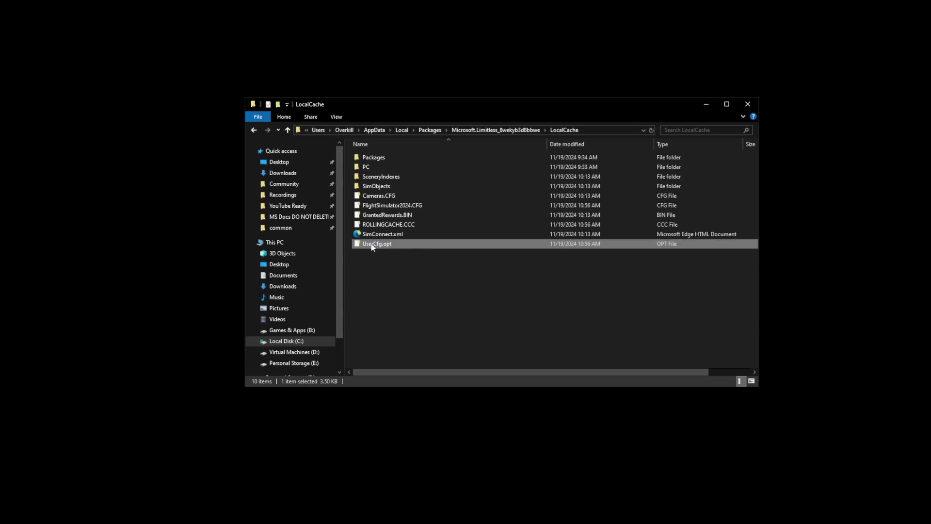
{"action": "right_click", "coordinate": [385, 247]}
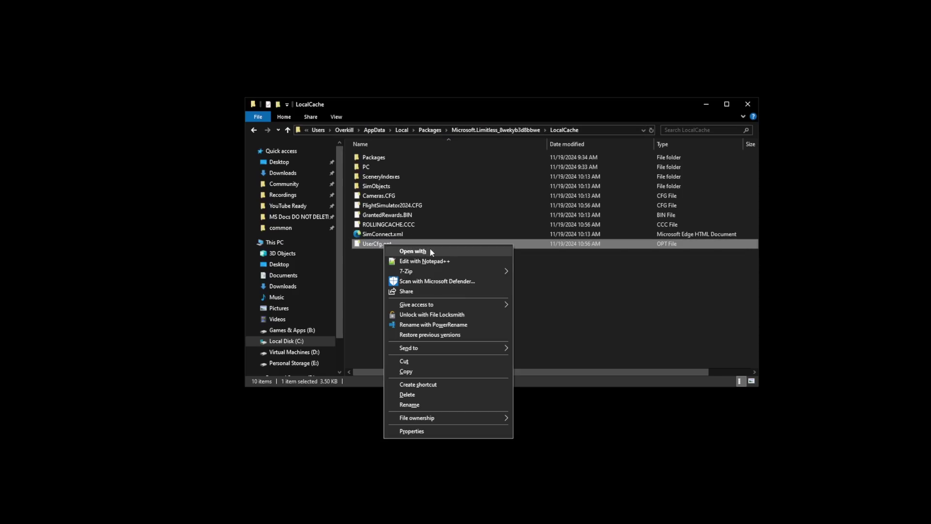
{"action": "left_click", "coordinate": [441, 262]}
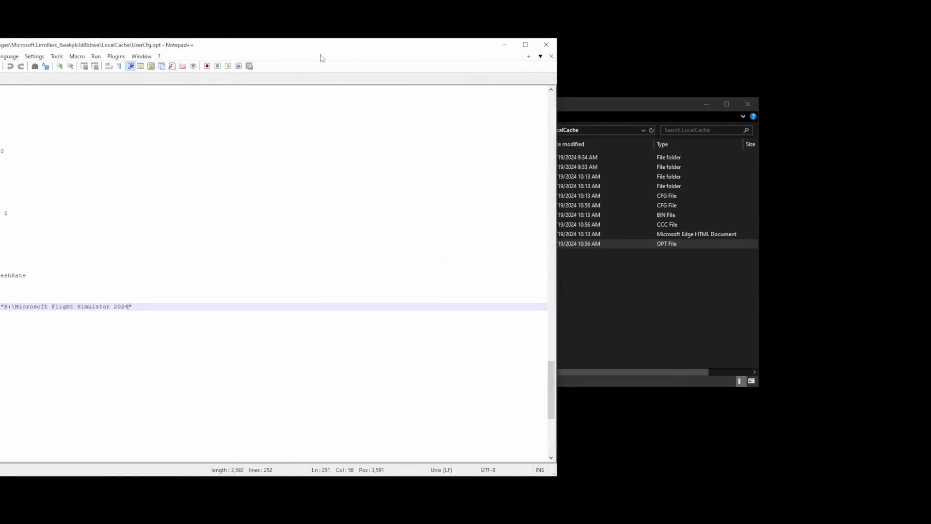
{"action": "left_click_drag", "start_coordinate": [320, 43], "coordinate": [606, 77]}
Highlight the InstalledPackagesPath line at the end of UserCfg.opt, and the folder path inside its quotation marks.
{"action": "left_click_drag", "start_coordinate": [417, 335], "coordinate": [190, 340]}
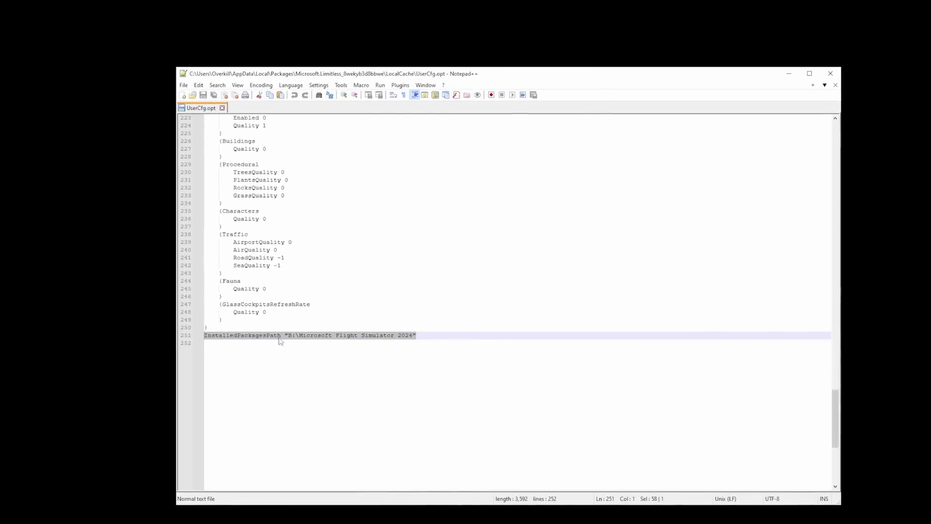
{"action": "left_click", "coordinate": [313, 343]}
{"action": "left_click_drag", "start_coordinate": [287, 335], "coordinate": [412, 335]}
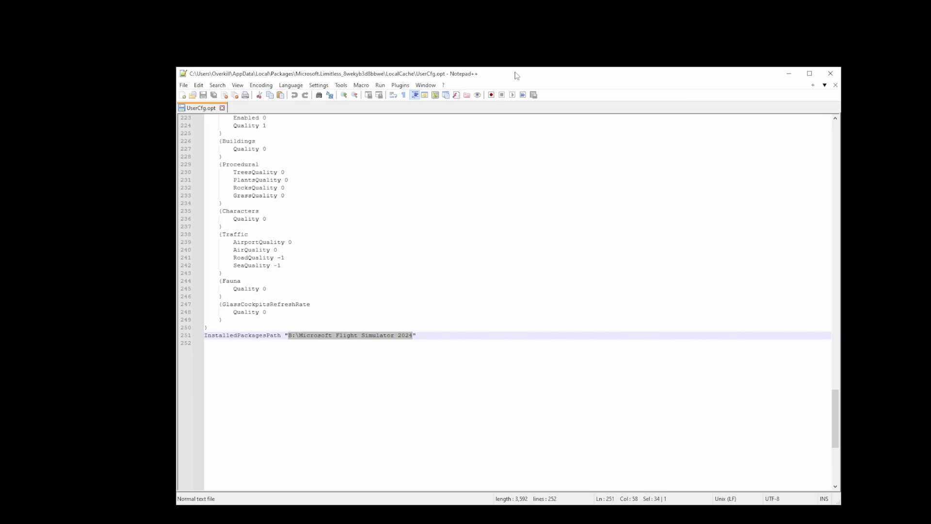
In File Explorer, open the Microsoft Flight Simulator 2024 folder on the Games & Apps (B:) drive and reveal its full path.
{"action": "left_click_drag", "start_coordinate": [515, 72], "coordinate": [719, 93]}
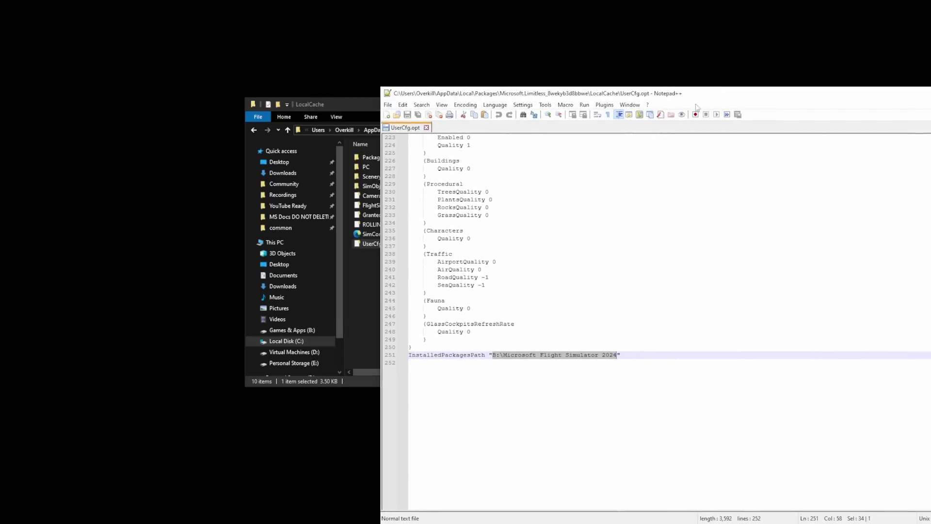
{"action": "left_click", "coordinate": [365, 107]}
{"action": "left_click", "coordinate": [291, 331]}
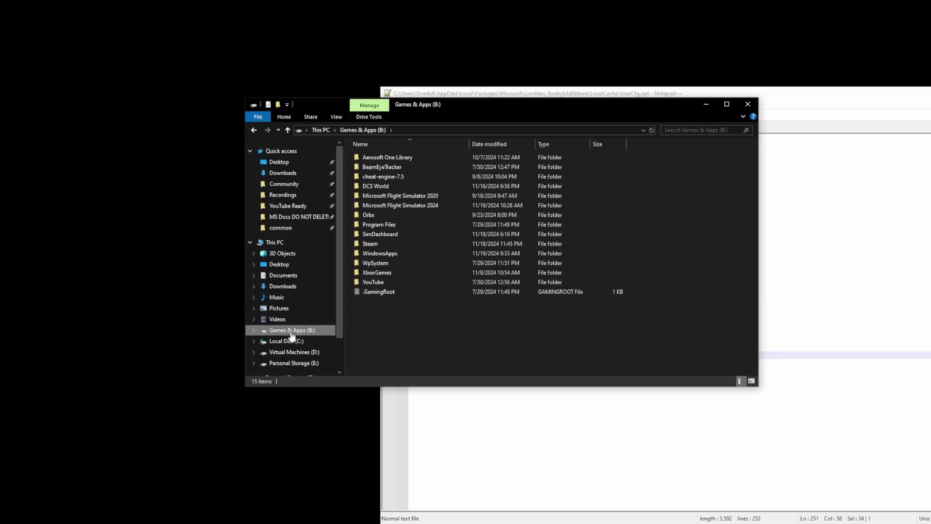
{"action": "left_click", "coordinate": [402, 209]}
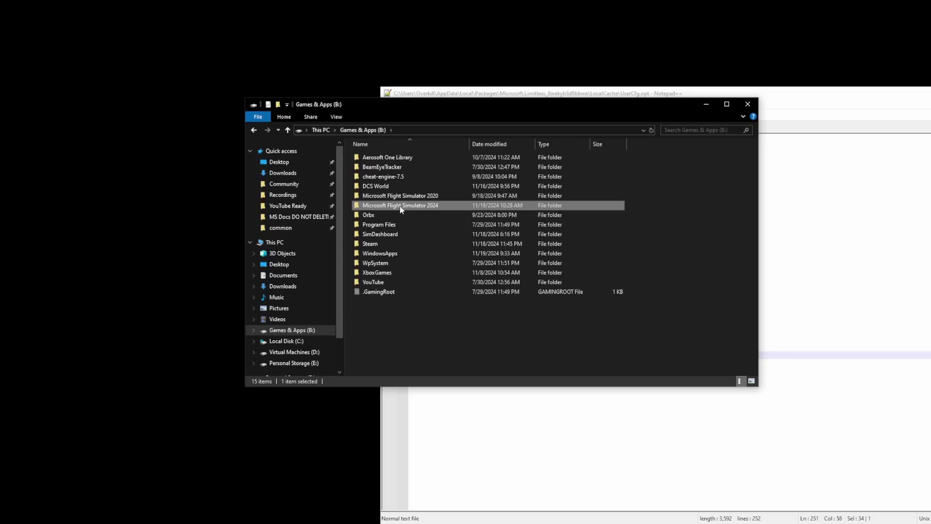
{"action": "double_click", "coordinate": [402, 208]}
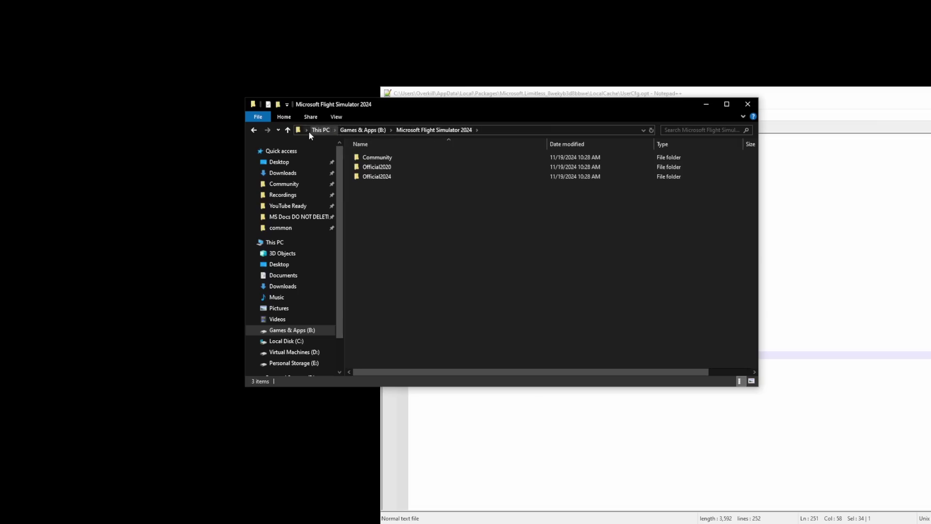
{"action": "left_click", "coordinate": [496, 128]}
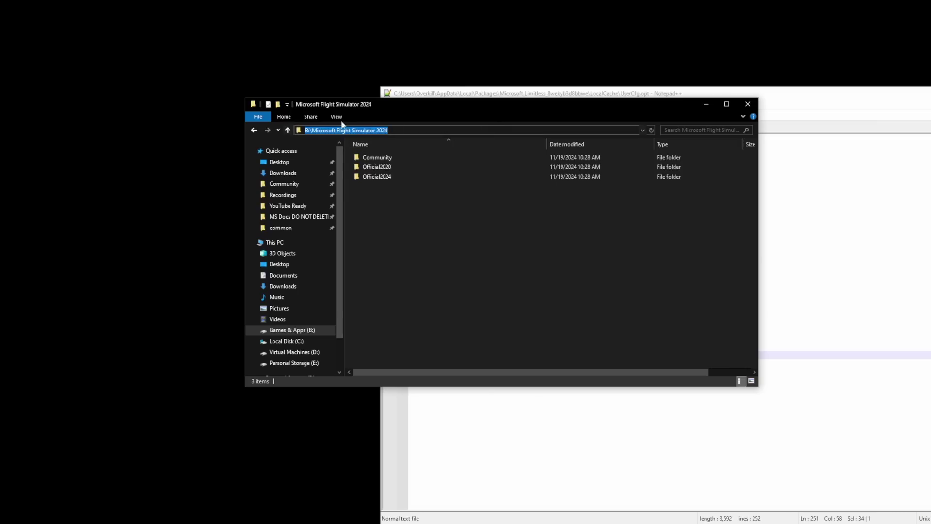
Back in Notepad++, select the quoted path B:\Microsoft Flight Simulator 2024 in the last configuration line and close the editor.
{"action": "left_click", "coordinate": [654, 422]}
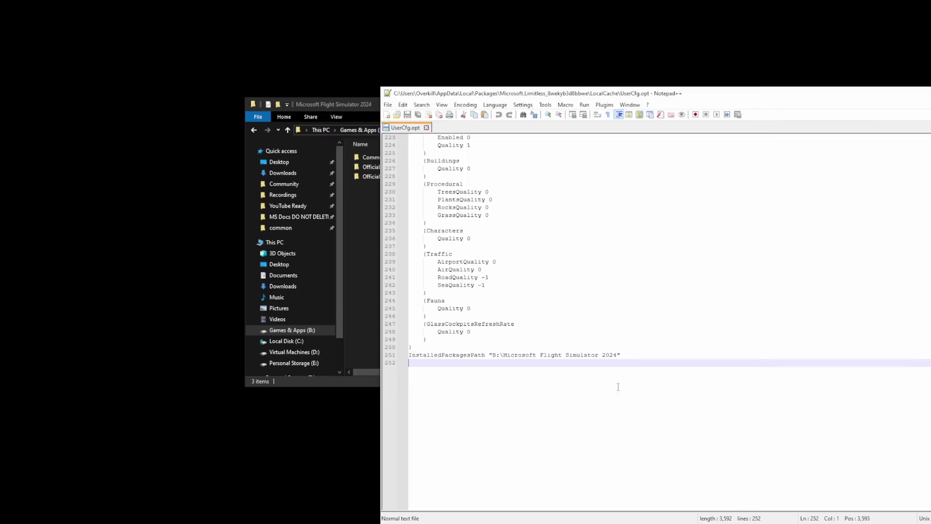
{"action": "double_click", "coordinate": [542, 354]}
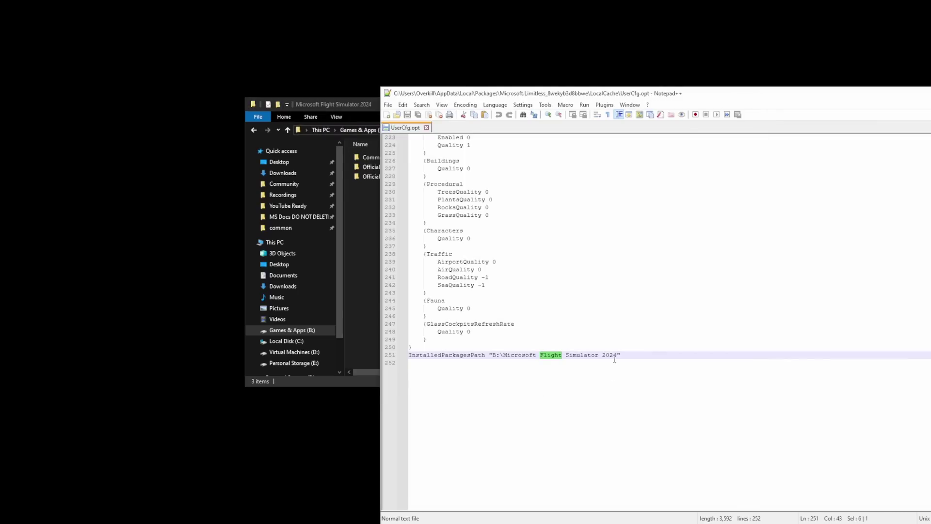
{"action": "left_click_drag", "start_coordinate": [616, 359], "coordinate": [495, 356]}
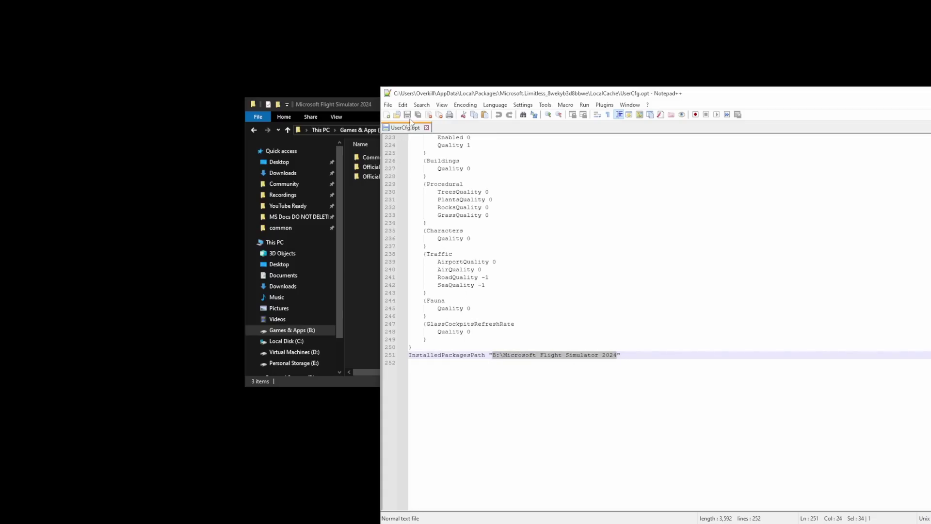
{"action": "left_click", "coordinate": [873, 101]}
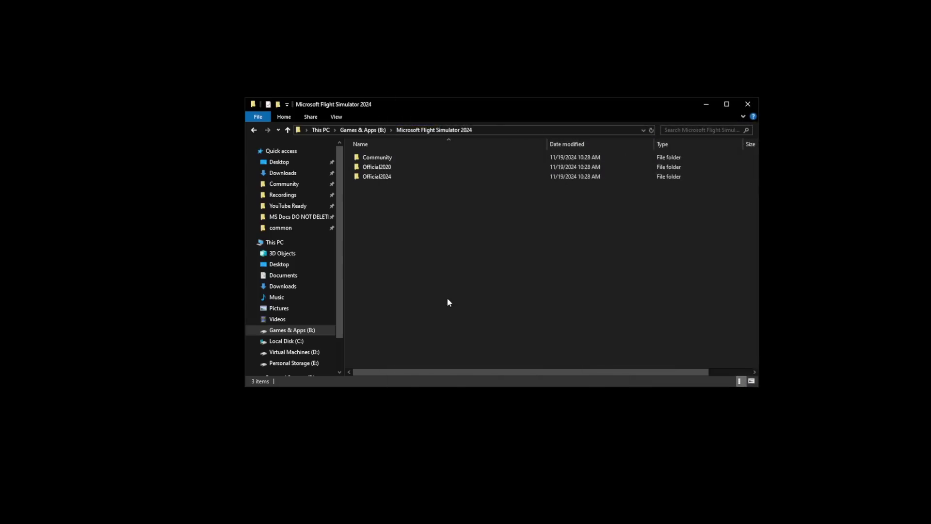